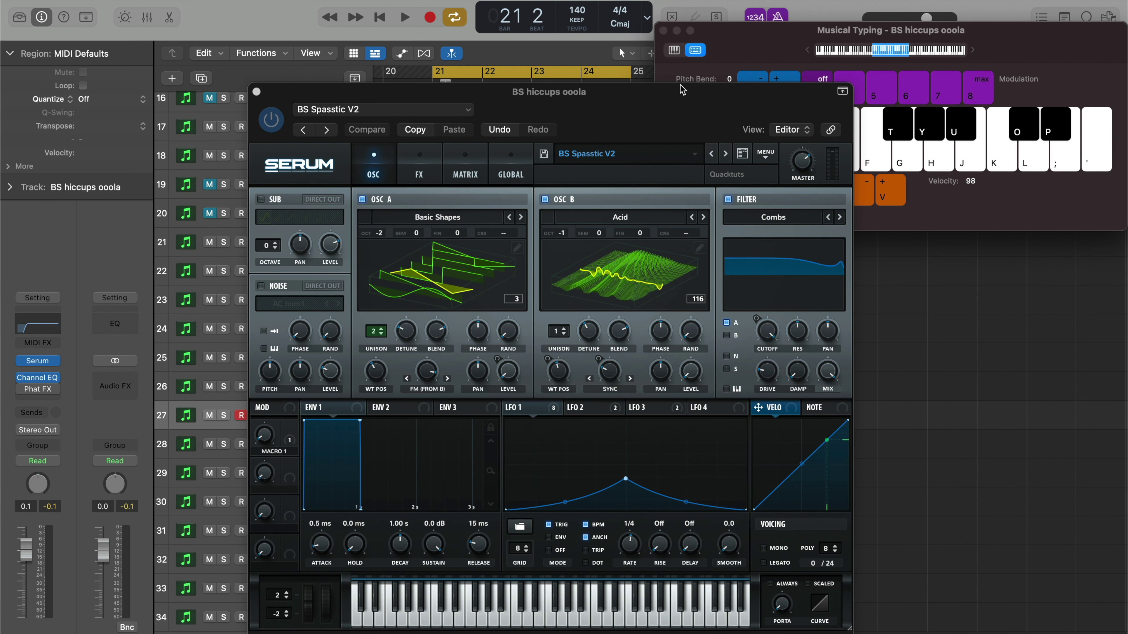
# Play a note on the BS Spasstic V2 patch and bring its Serum window to the front.
pyautogui.press('f')
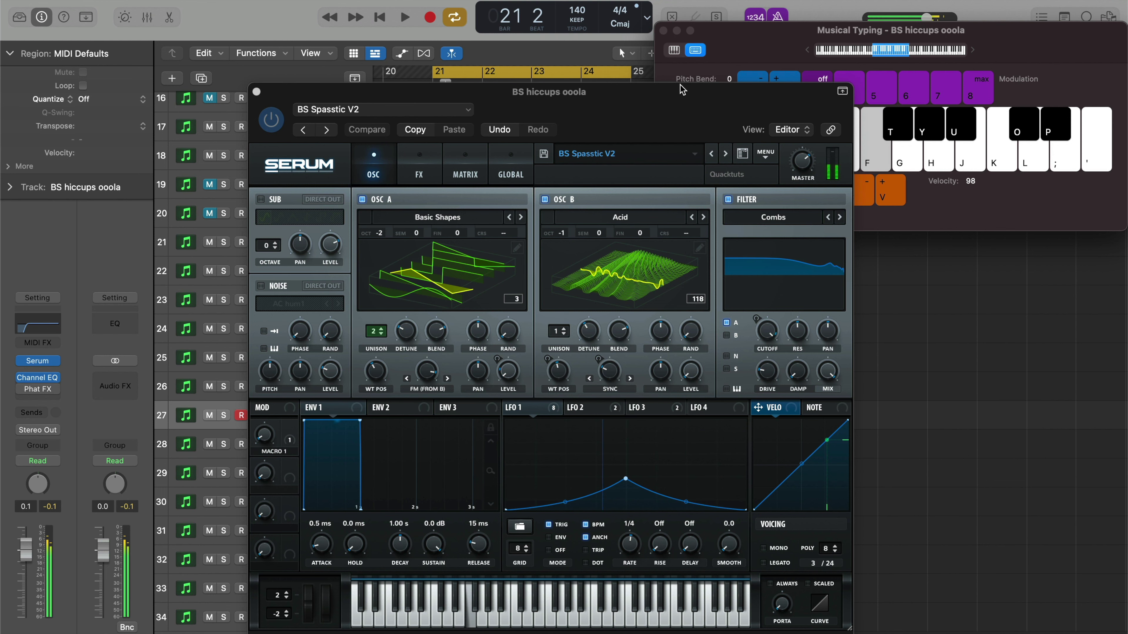
pyautogui.moveTo(680, 84); pyautogui.dragTo(647, 45)
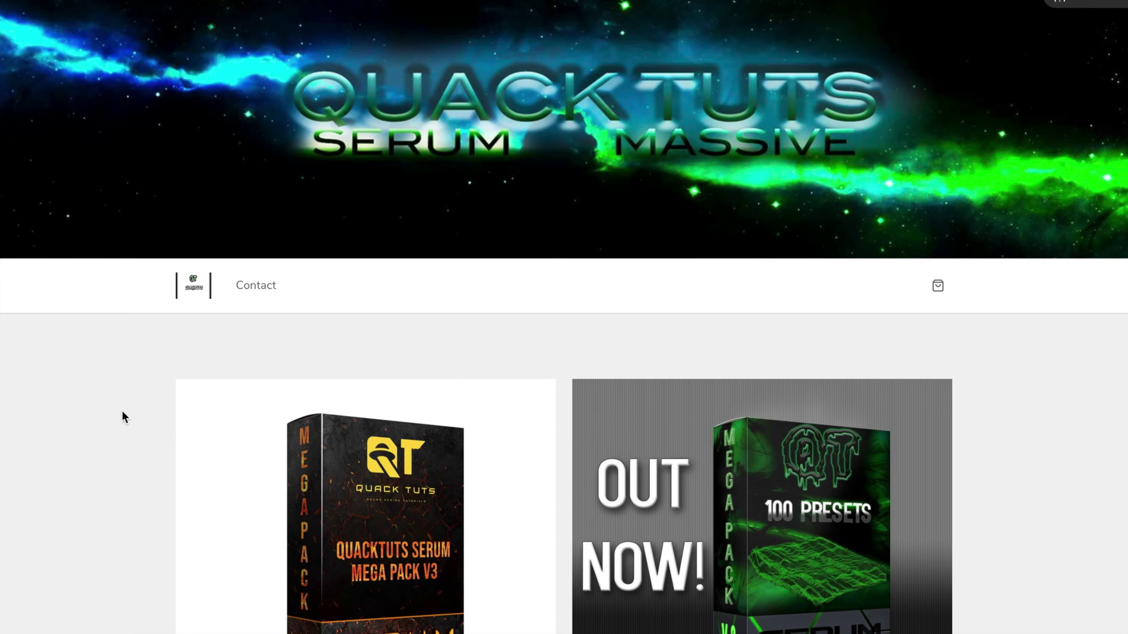
# Scroll the QuackTuts store grid to browse the Serum Mega Packs and their prices.
pyautogui.scroll(-3, 123, 417)
pyautogui.scroll(-5, 122, 411)
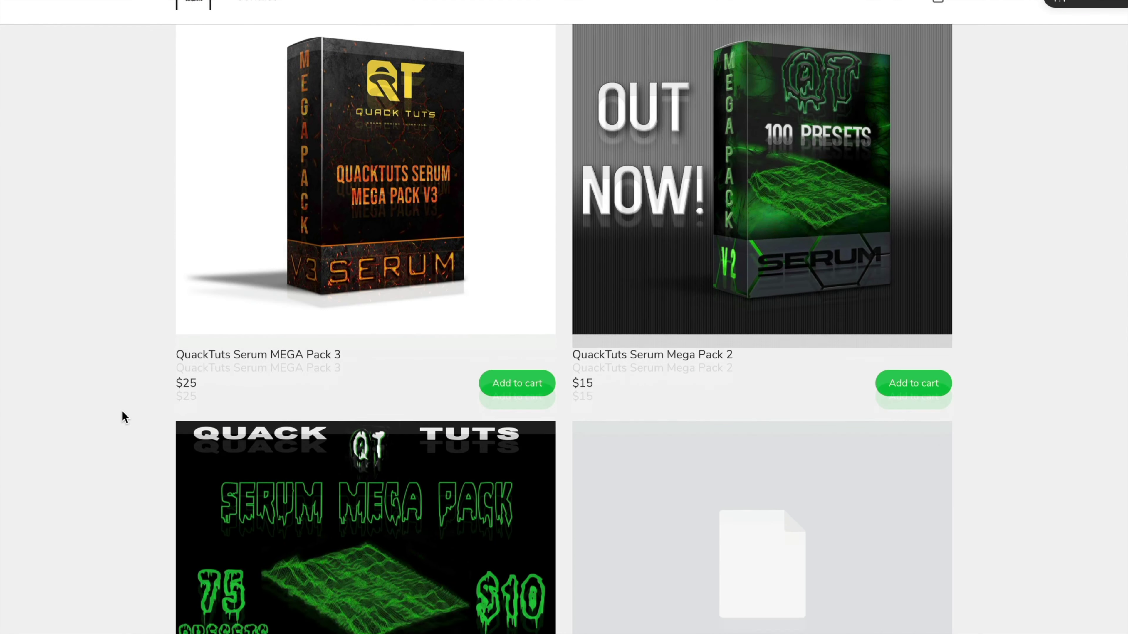
pyautogui.scroll(-1, 122, 411)
pyautogui.scroll(8, 142, 346)
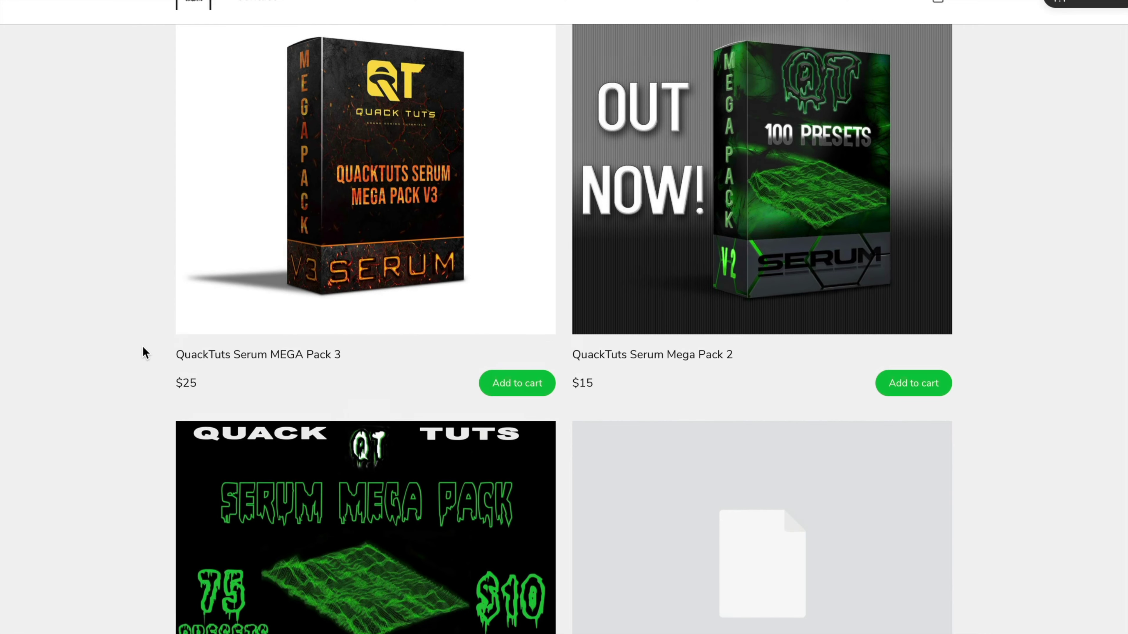
pyautogui.scroll(-1, 175, 415)
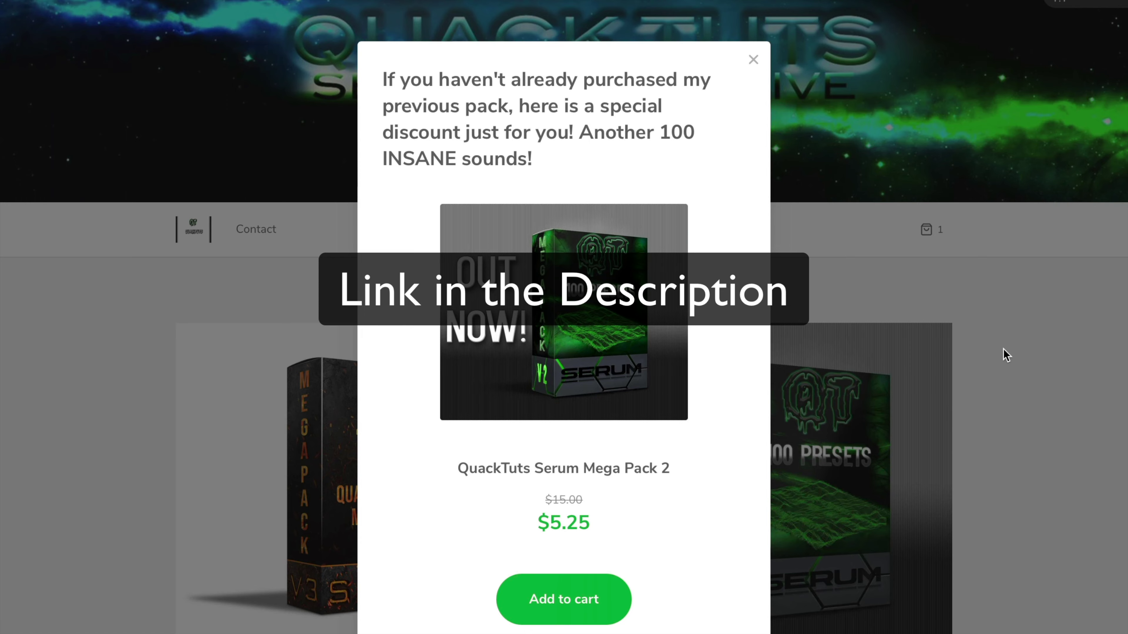
# Dismiss the store offer and give oscillator A the Basic Shapes wavetable at position 3.
pyautogui.click(753, 60)
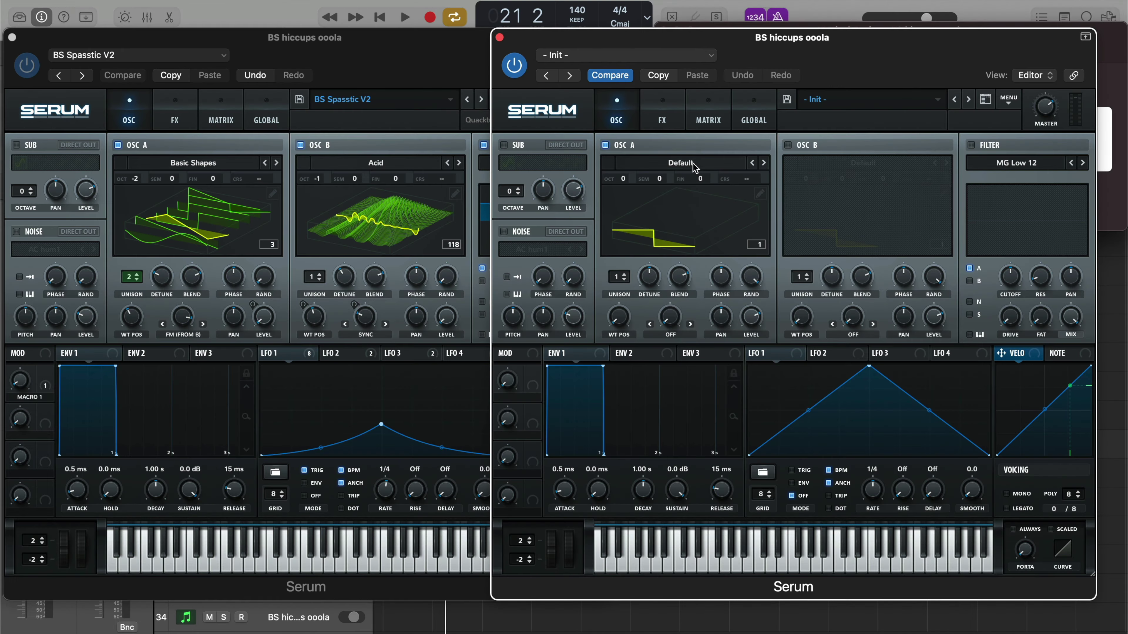
pyautogui.click(695, 168)
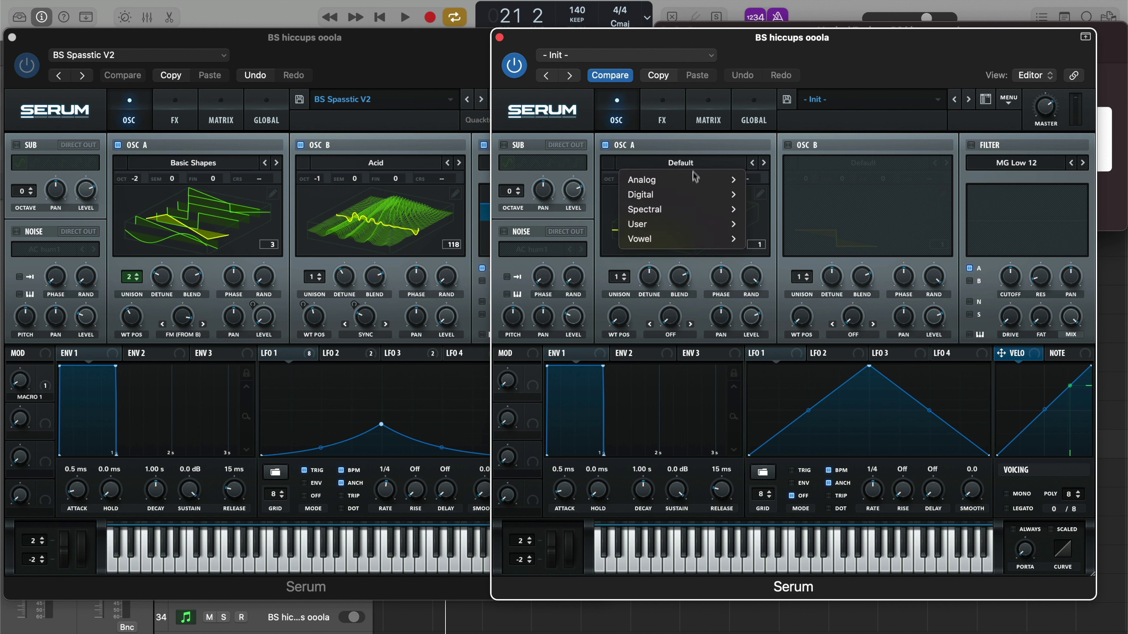
pyautogui.click(780, 128)
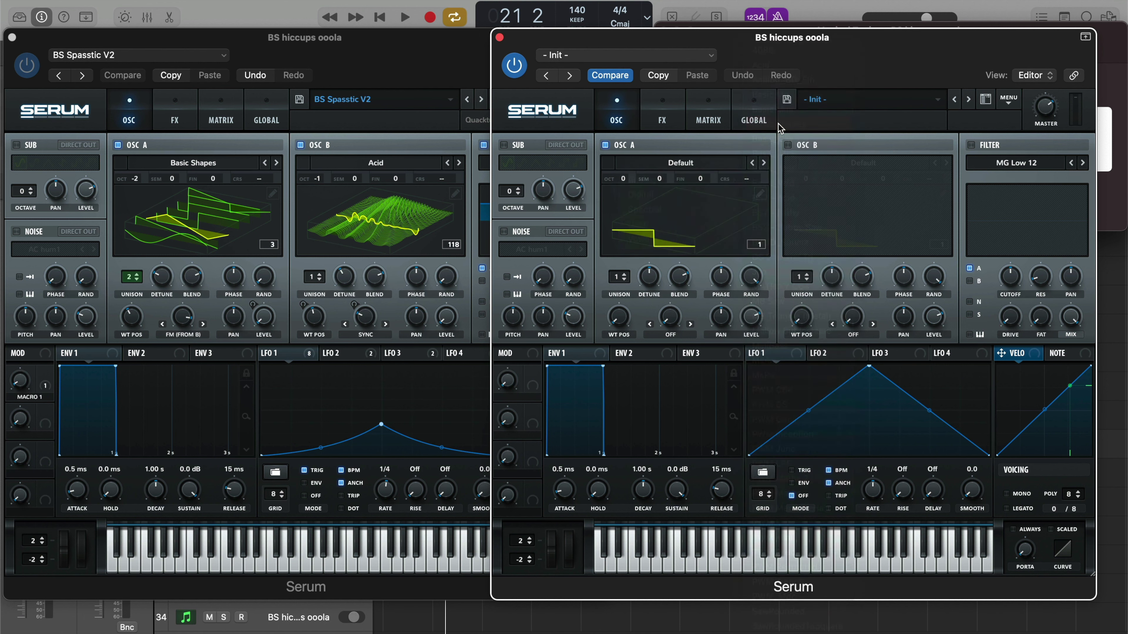
pyautogui.moveTo(621, 299); pyautogui.dragTo(619, 262)
# Enable oscillator B and load the Analog > Acid wavetable into it.
pyautogui.click(789, 144)
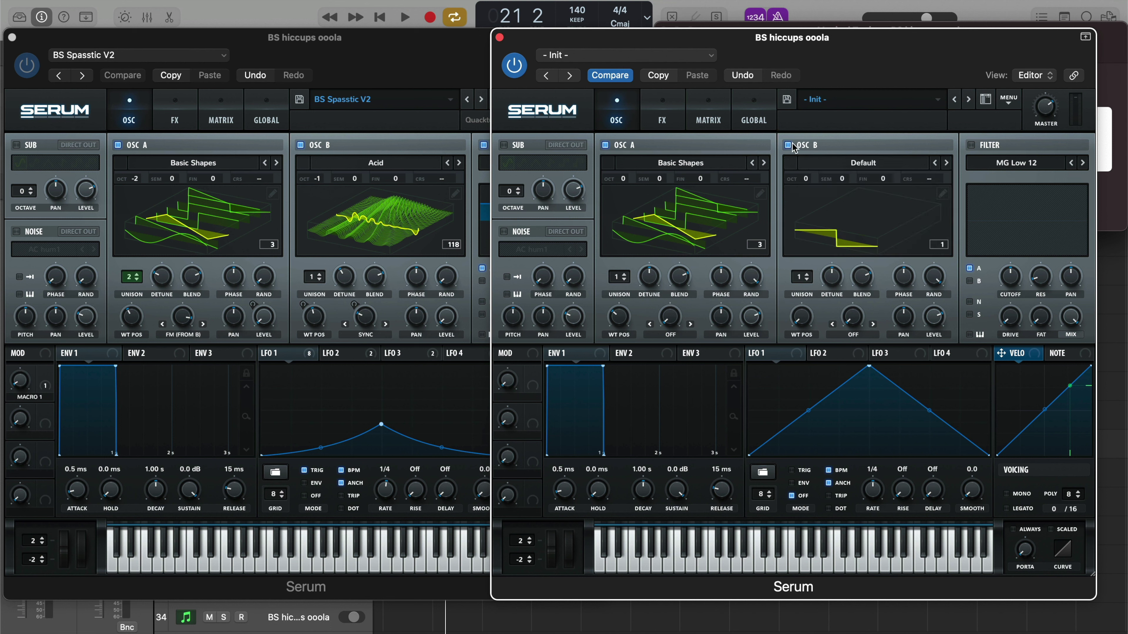
pyautogui.click(854, 165)
pyautogui.moveTo(864, 179)
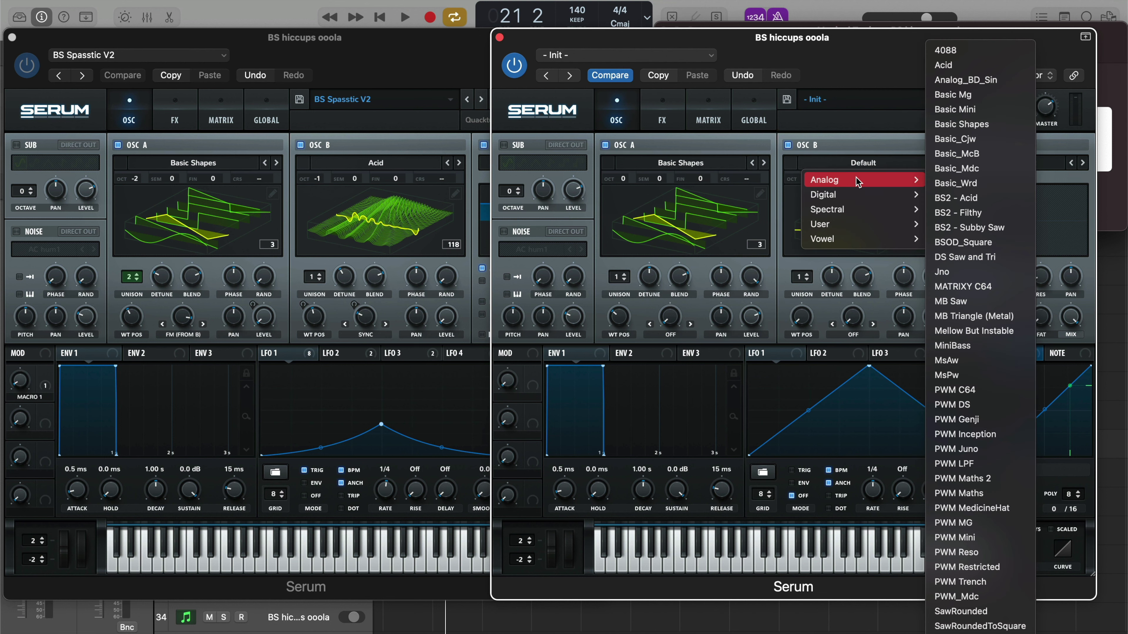
pyautogui.click(968, 75)
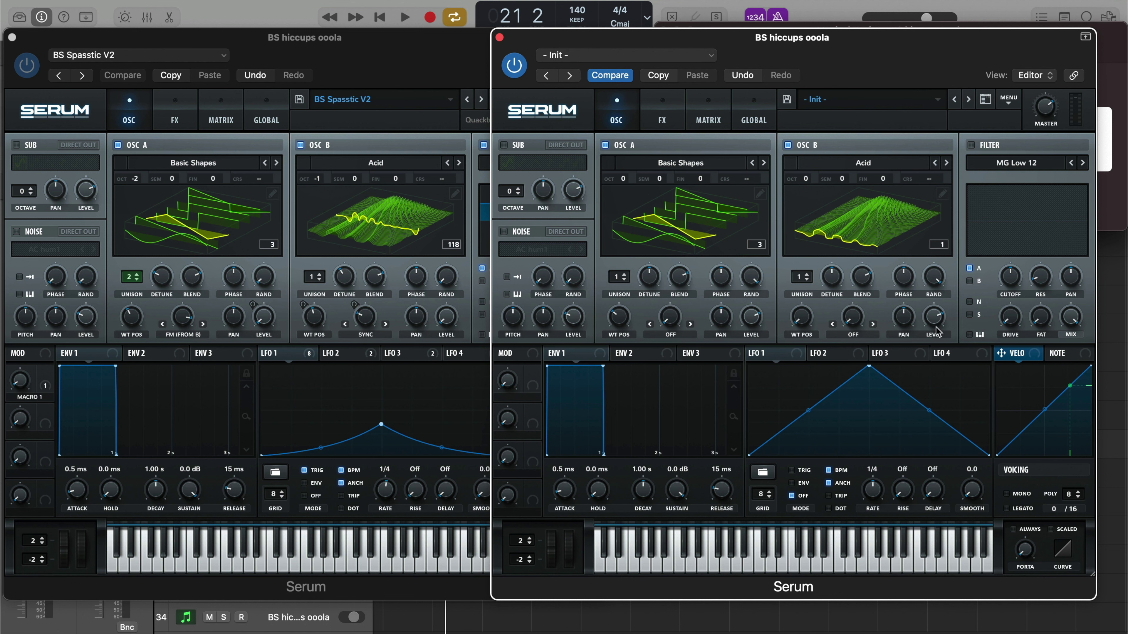
pyautogui.moveTo(941, 314)
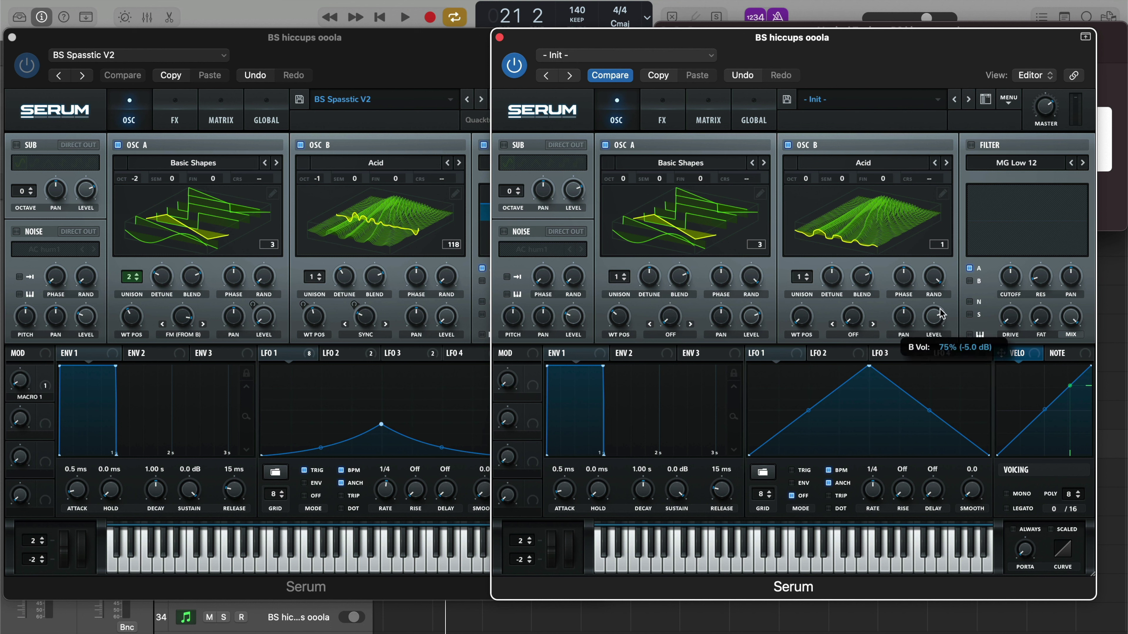
# Lower Osc B's level, raise Osc A's, and set Osc A to FM from B at 72%, -2 octaves.
pyautogui.moveTo(941, 314); pyautogui.dragTo(941, 331)
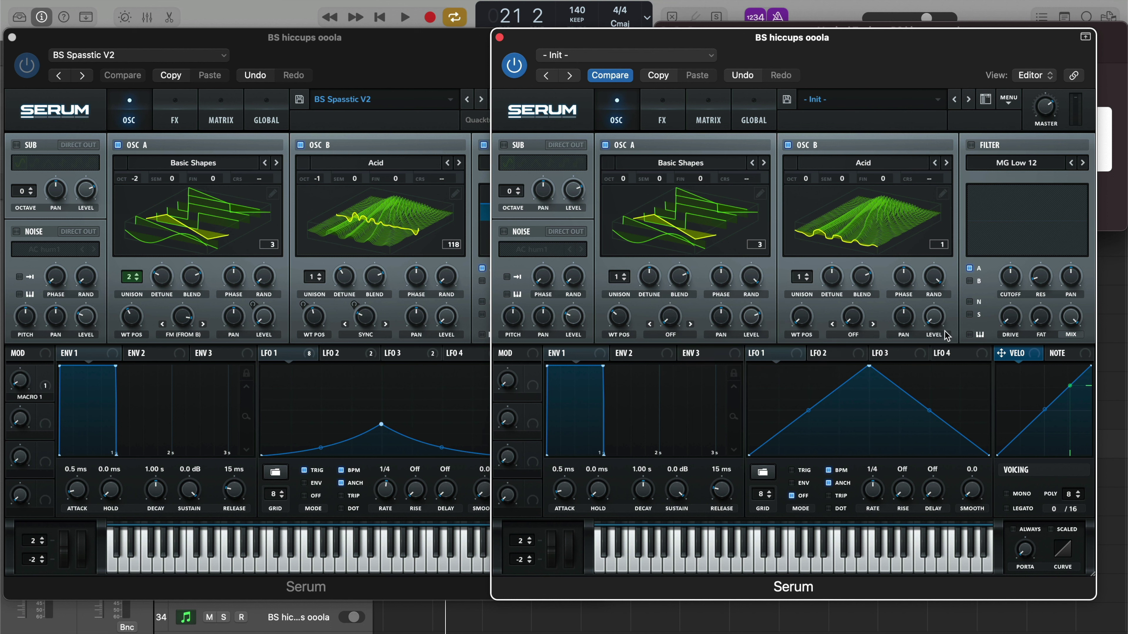
pyautogui.moveTo(751, 316); pyautogui.dragTo(751, 302)
pyautogui.click(670, 334)
pyautogui.click(699, 617)
pyautogui.moveTo(672, 321); pyautogui.dragTo(683, 221)
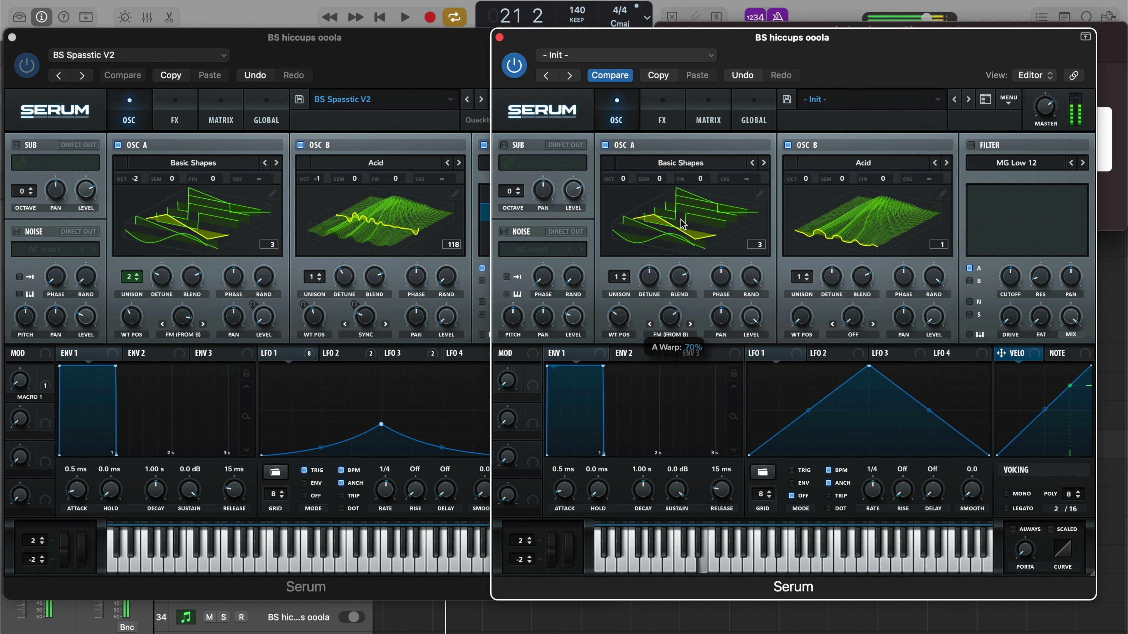
pyautogui.moveTo(623, 178); pyautogui.dragTo(626, 217)
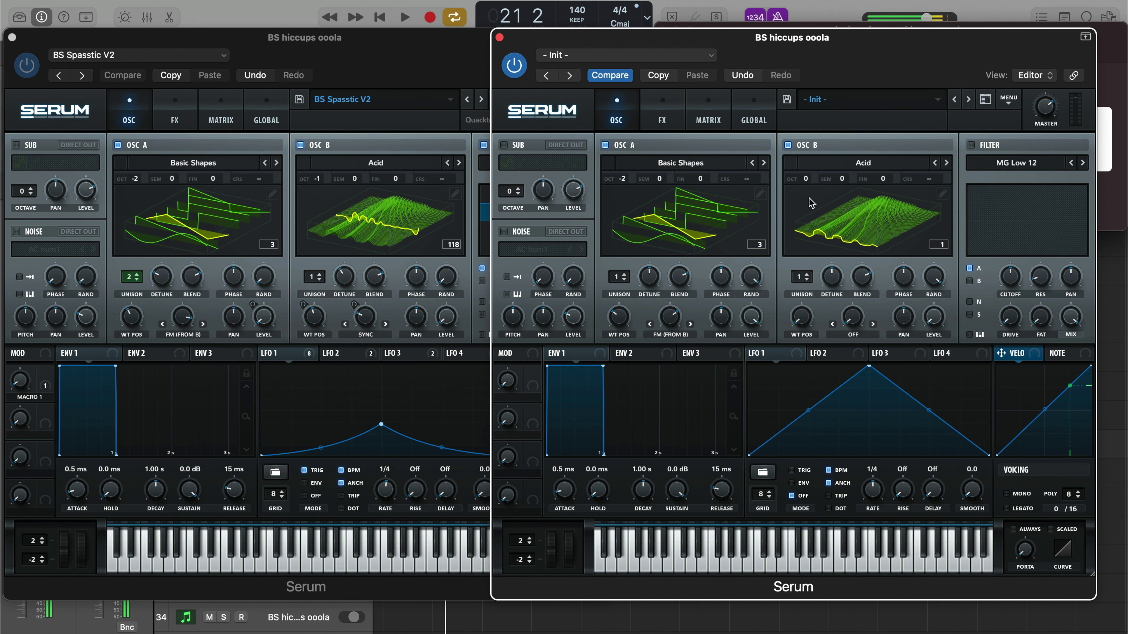
pyautogui.moveTo(806, 183)
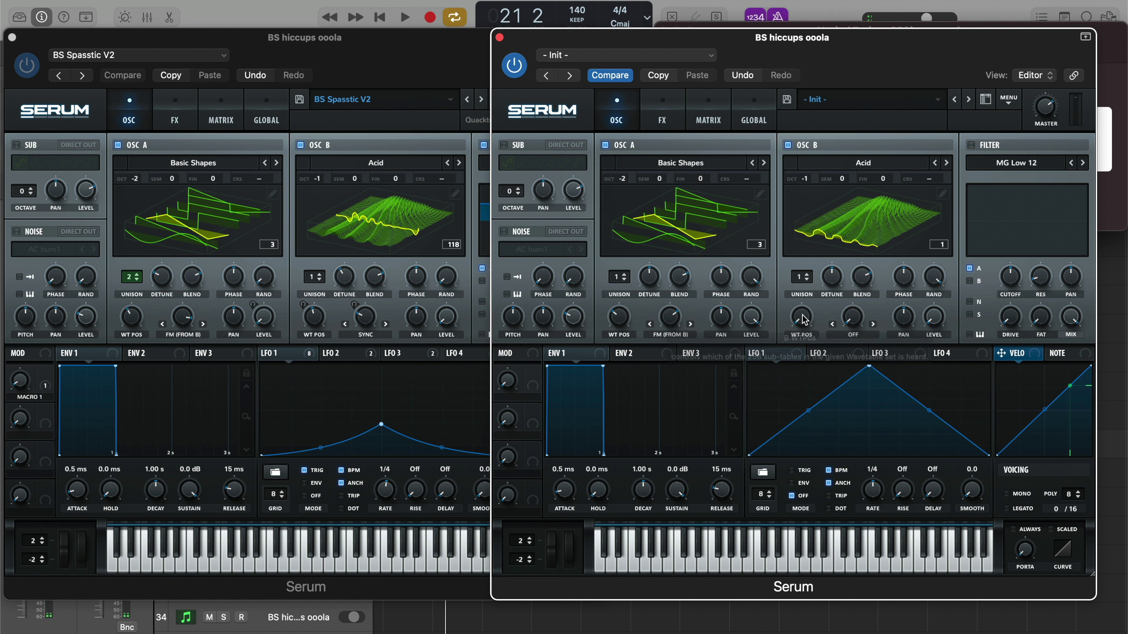
# Set oscillator B's wavetable position to about 112 and oscillator A's FM amount to about 86%.
pyautogui.moveTo(804, 317); pyautogui.dragTo(807, 180)
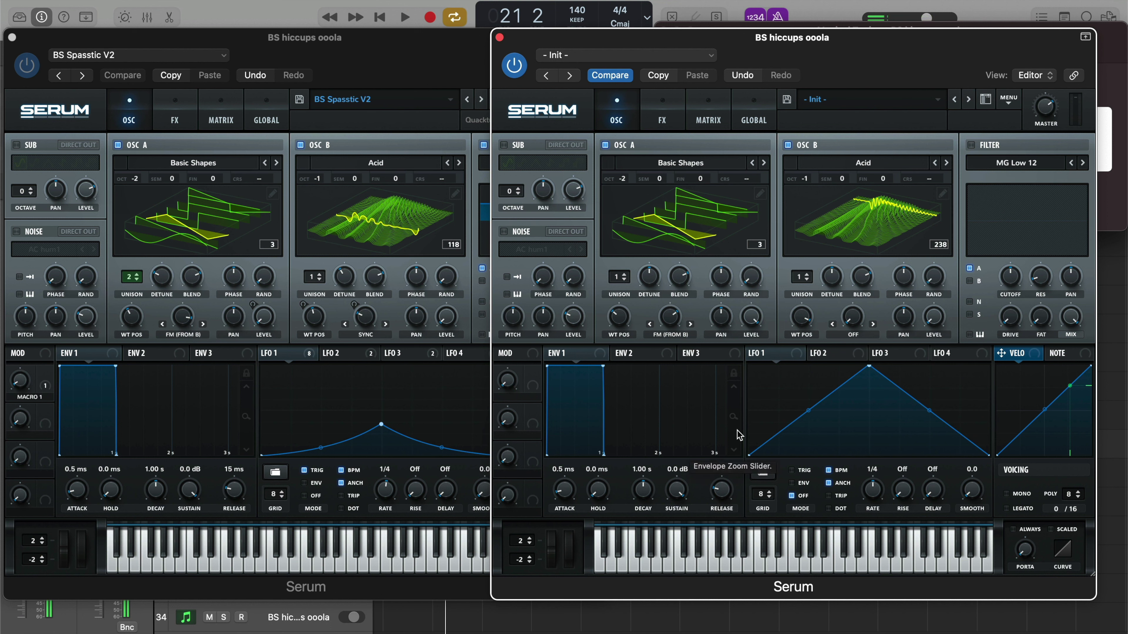
pyautogui.moveTo(807, 319); pyautogui.dragTo(804, 391)
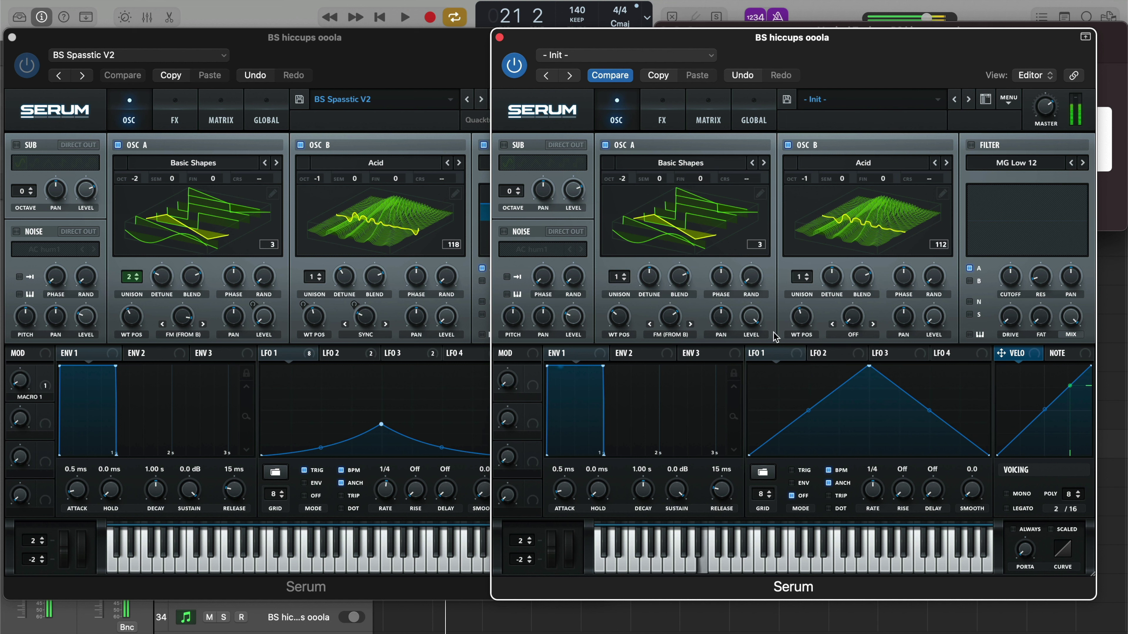
pyautogui.moveTo(671, 317); pyautogui.dragTo(674, 307)
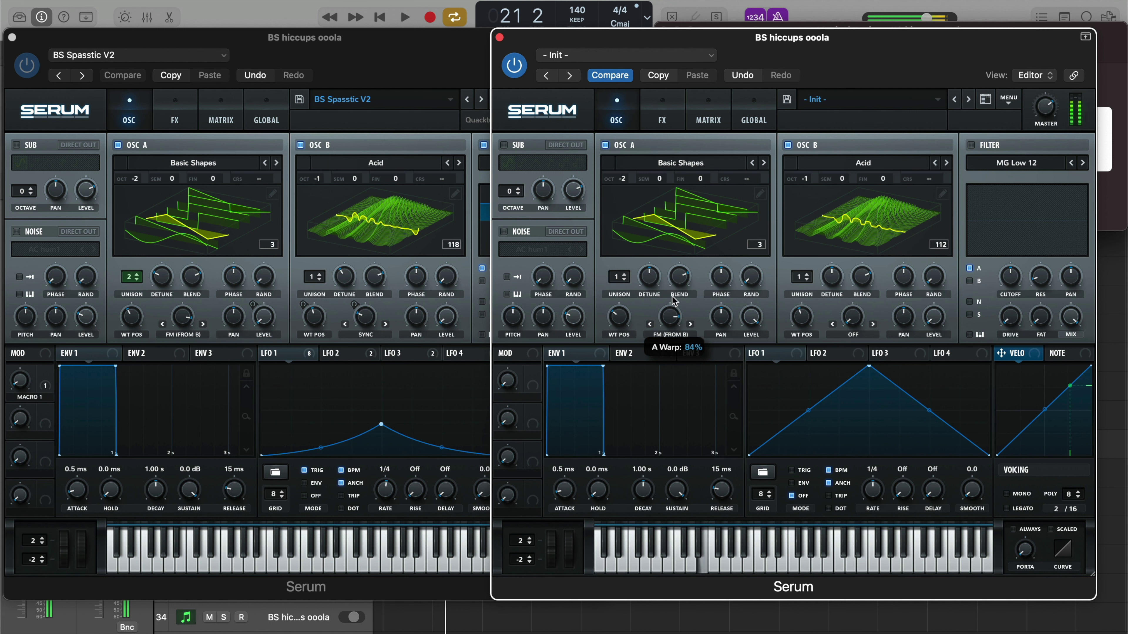
pyautogui.moveTo(678, 317); pyautogui.dragTo(679, 314)
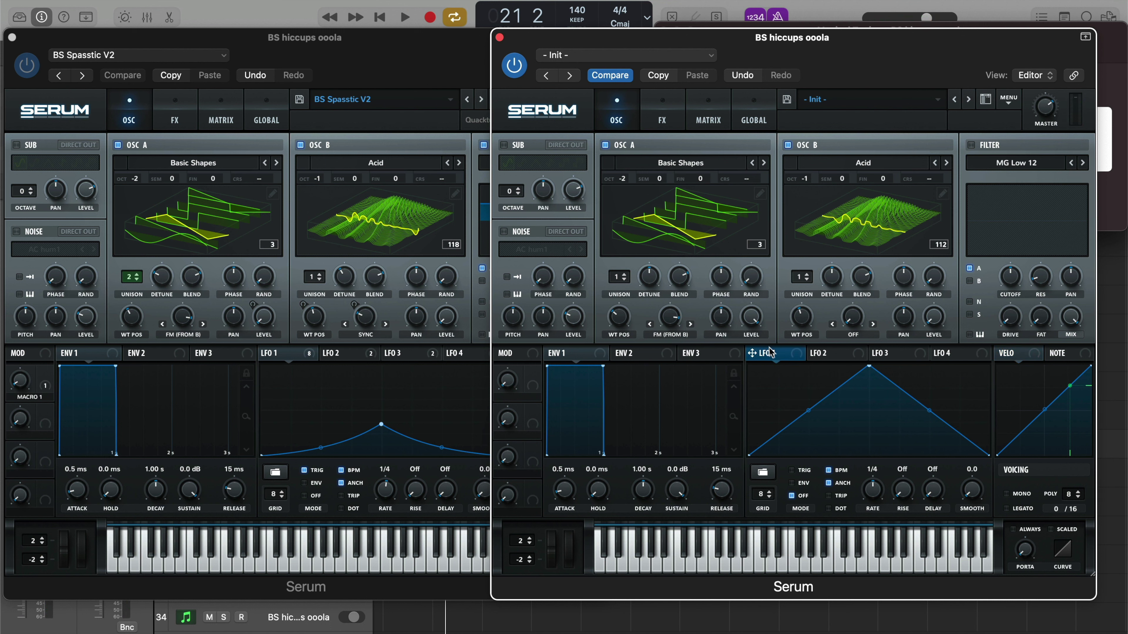
# Mute oscillator A, set LFO 1 to Trig mode, and curve both triangle slopes concave.
pyautogui.moveTo(750, 318)
pyautogui.mouseDown()
pyautogui.moveTo(750, 356)
pyautogui.moveTo(760, 348)
pyautogui.moveTo(751, 317)
pyautogui.mouseUp()
pyautogui.click(792, 470)
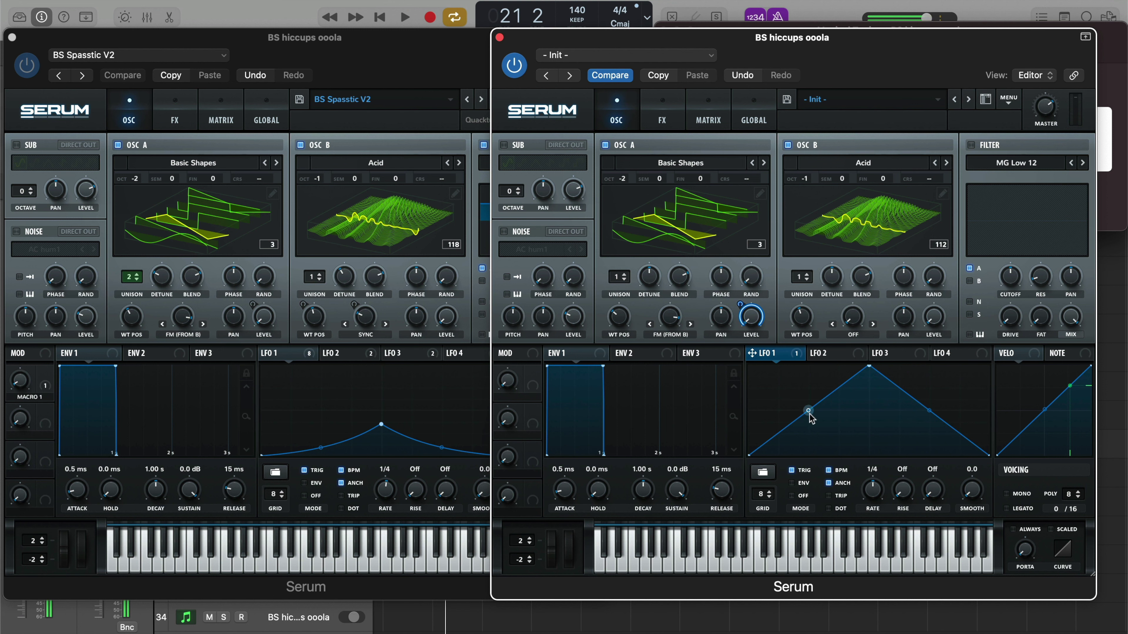
pyautogui.moveTo(811, 419); pyautogui.dragTo(812, 422)
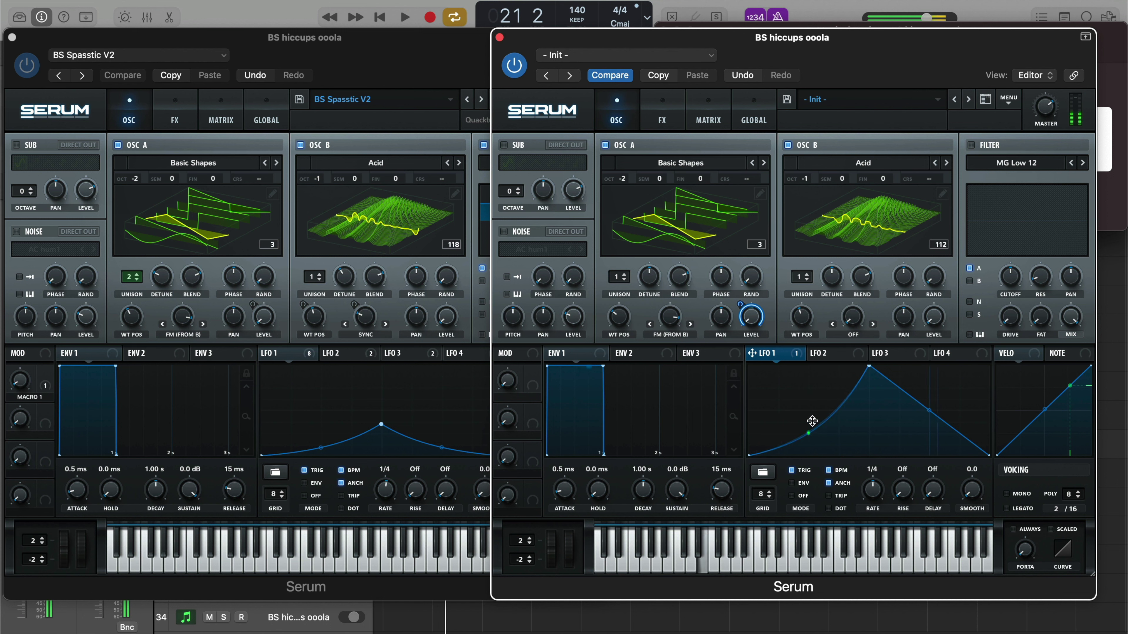
pyautogui.moveTo(929, 410); pyautogui.dragTo(923, 416)
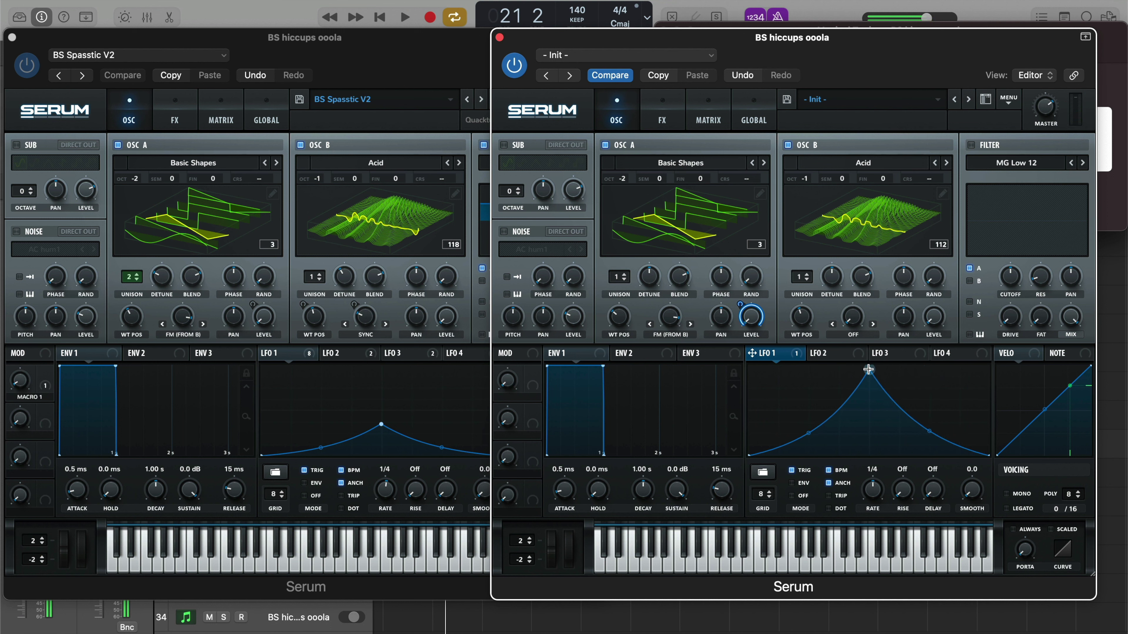
pyautogui.moveTo(868, 369); pyautogui.dragTo(868, 401)
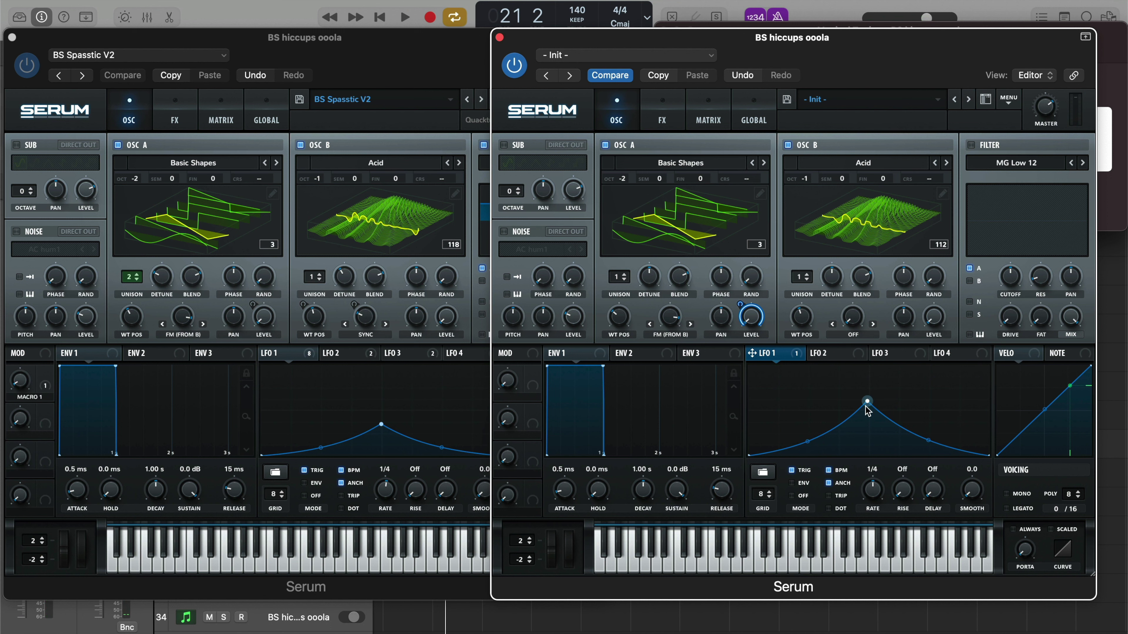
pyautogui.moveTo(866, 402)
pyautogui.mouseDown()
pyautogui.moveTo(867, 372)
pyautogui.moveTo(870, 403)
pyautogui.mouseUp()
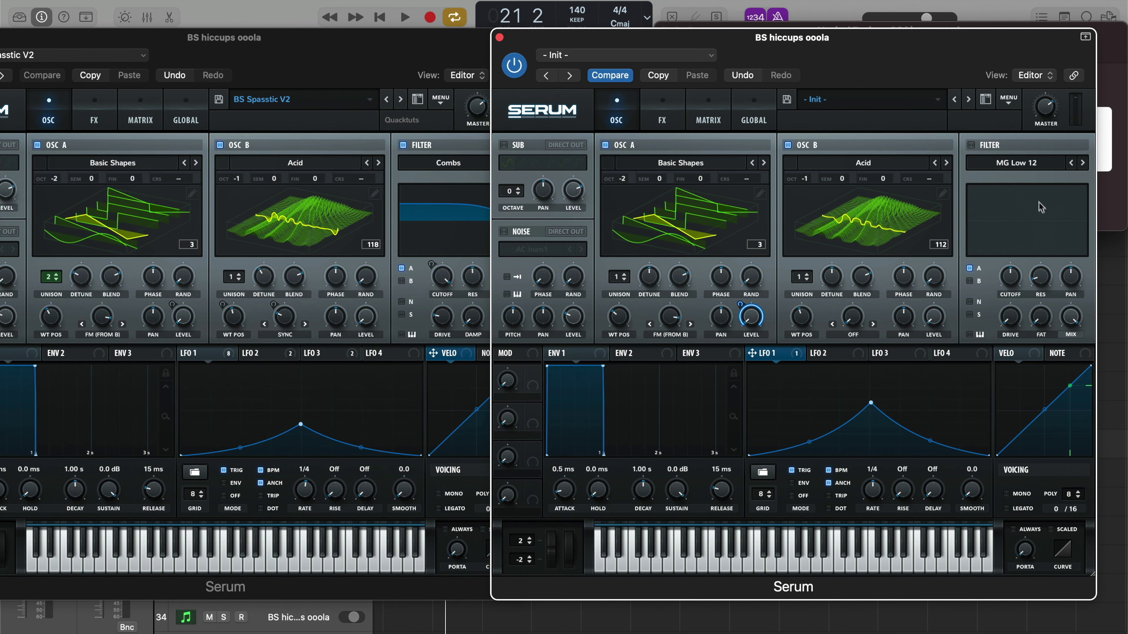
# Enable the filter as a Misc > Combs type and adjust its cutoff and resonance.
pyautogui.click(971, 145)
pyautogui.click(1017, 163)
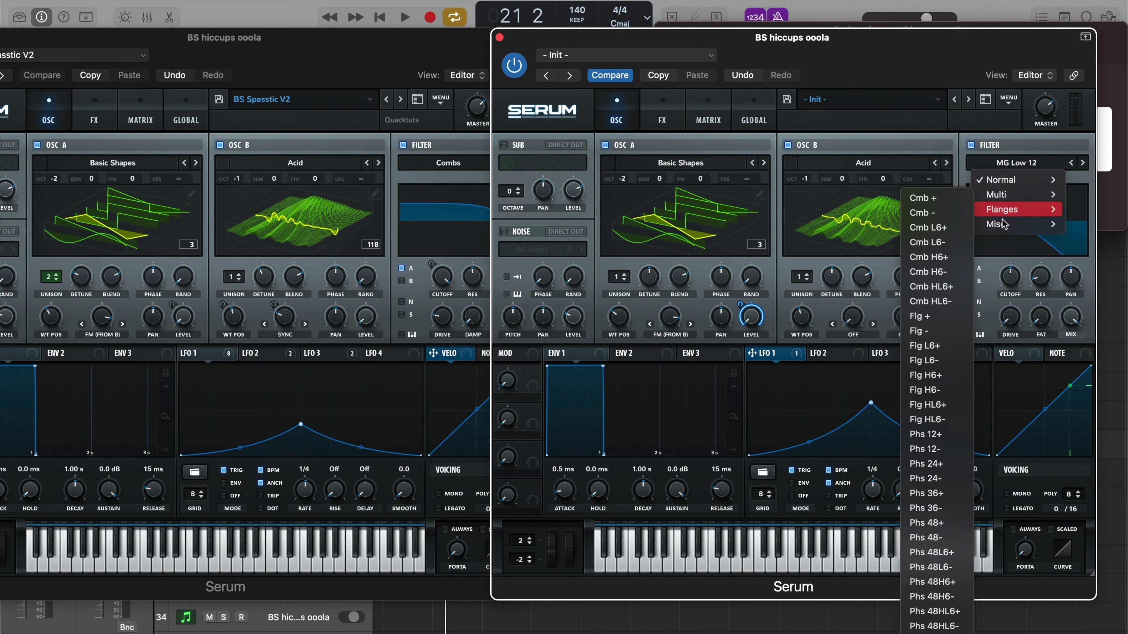
pyautogui.moveTo(999, 224)
pyautogui.click(945, 363)
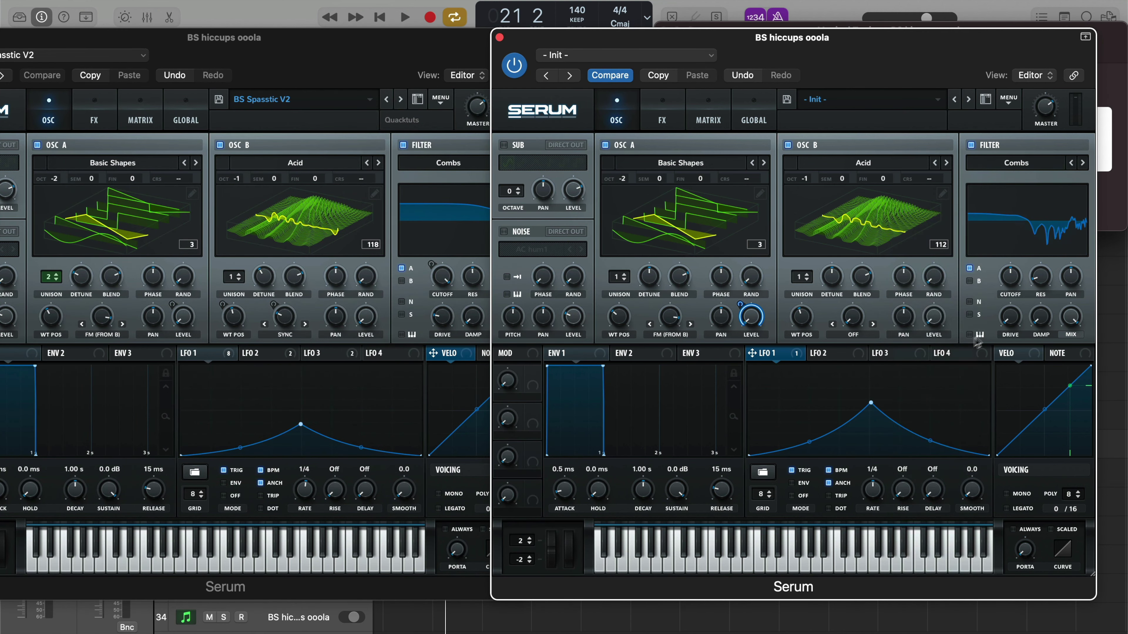
pyautogui.moveTo(1010, 287)
pyautogui.moveTo(1010, 286); pyautogui.dragTo(1042, 233)
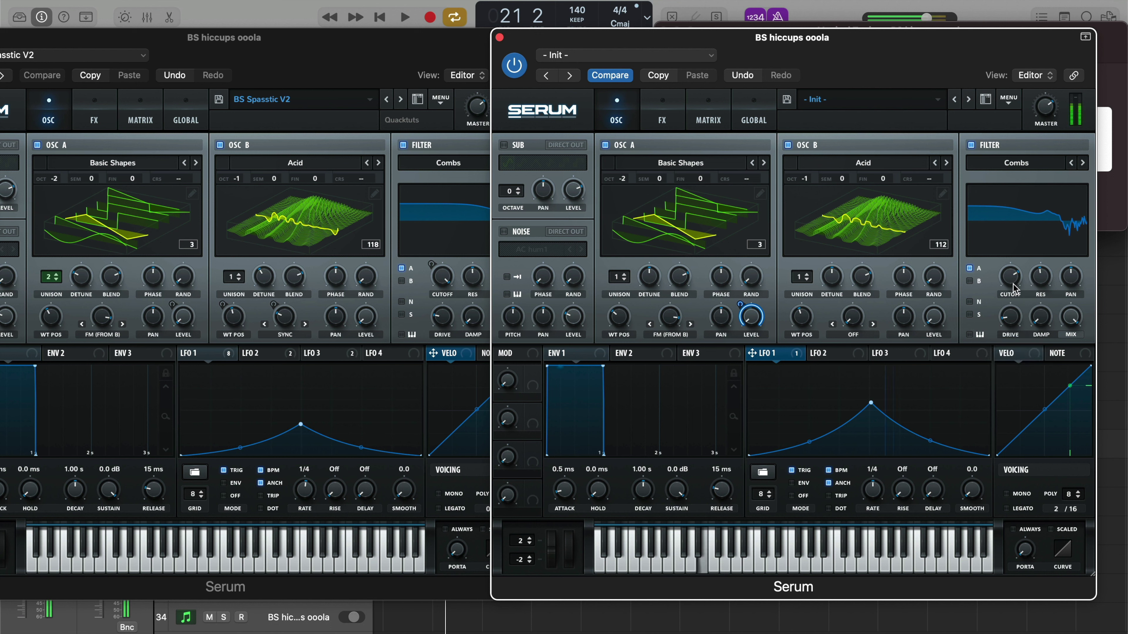
pyautogui.moveTo(1010, 287)
pyautogui.moveTo(1010, 287); pyautogui.dragTo(1013, 269)
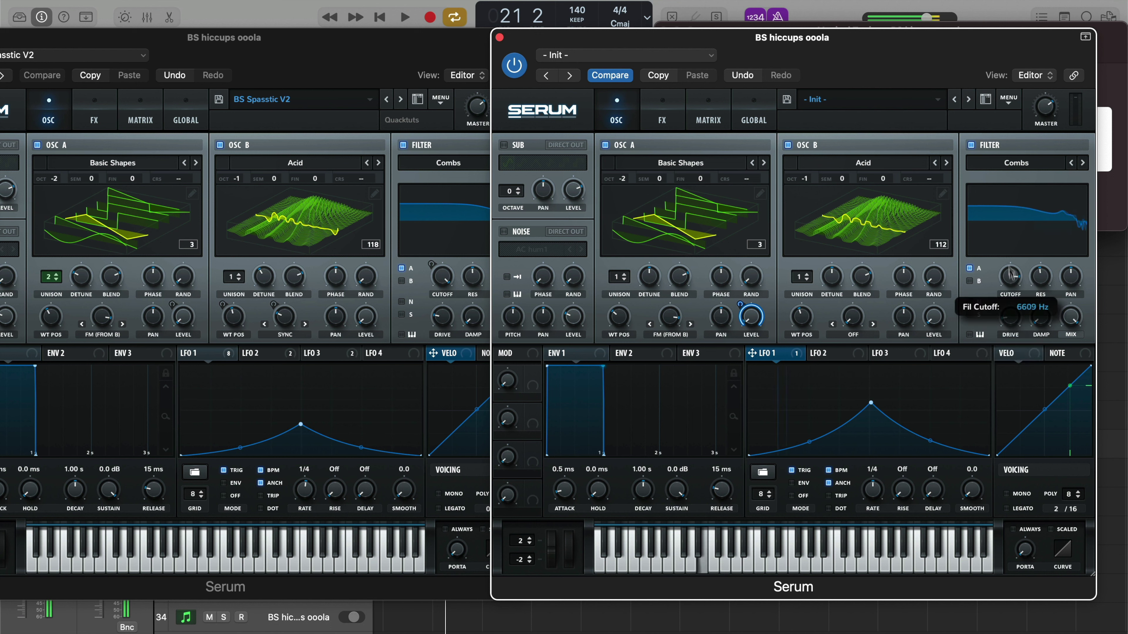
pyautogui.moveTo(1010, 274); pyautogui.dragTo(1016, 149)
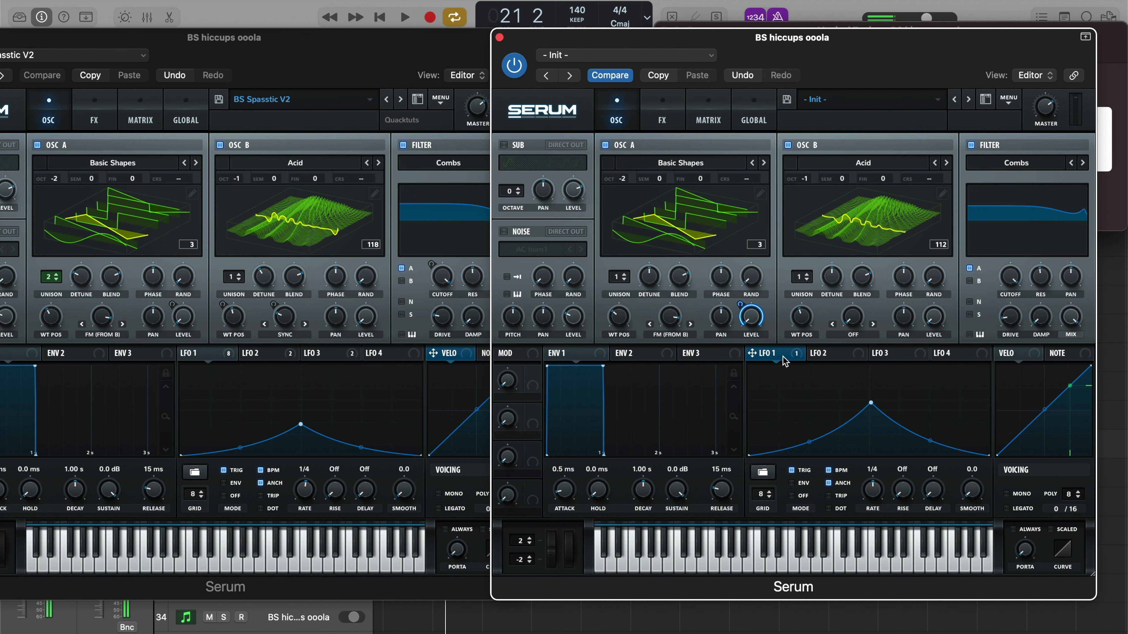
# Route LFO 1 to the comb filter cutoff with a negative amount around -38.
pyautogui.click(263, 369)
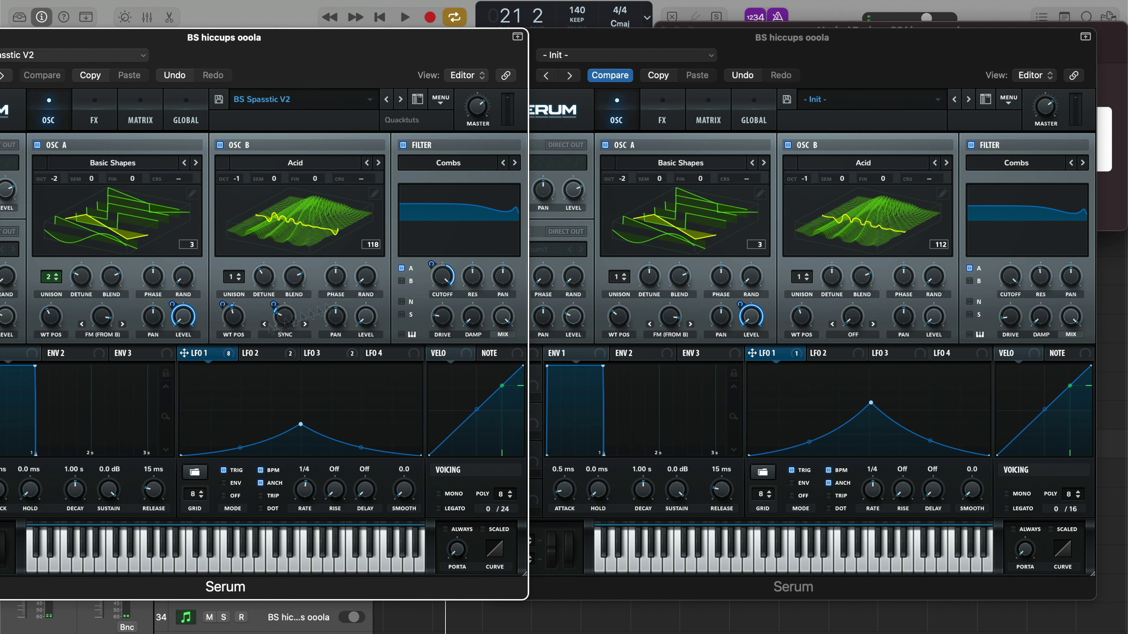
pyautogui.click(784, 355)
pyautogui.moveTo(787, 354)
pyautogui.mouseDown()
pyautogui.moveTo(1019, 285)
pyautogui.moveTo(1002, 267)
pyautogui.moveTo(1001, 301)
pyautogui.mouseUp()
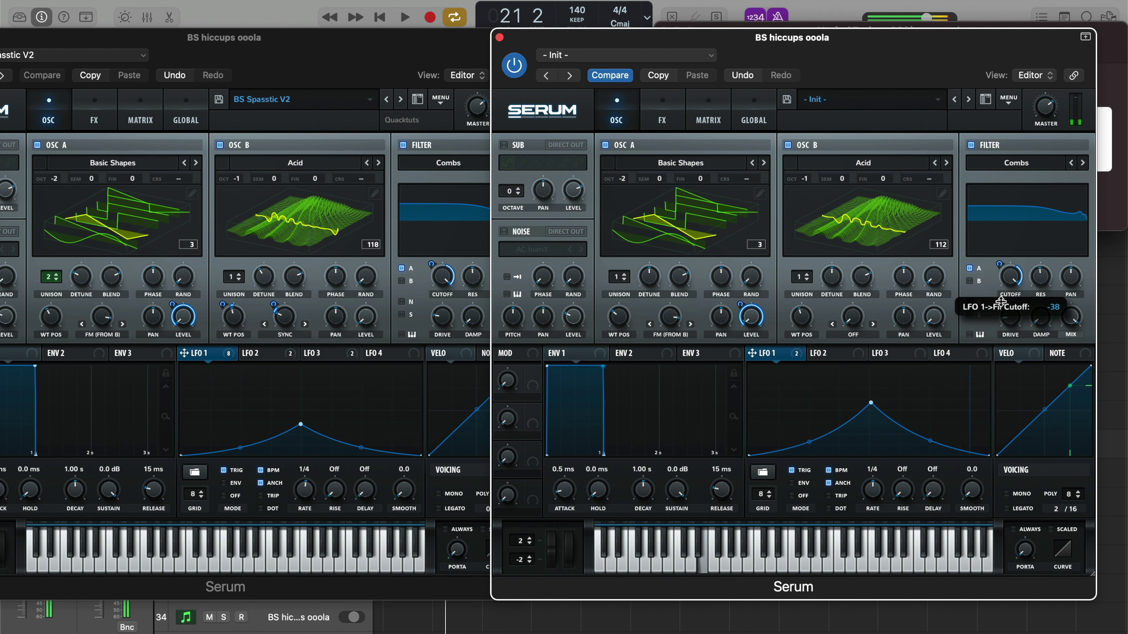
pyautogui.moveTo(1001, 301); pyautogui.dragTo(1001, 303)
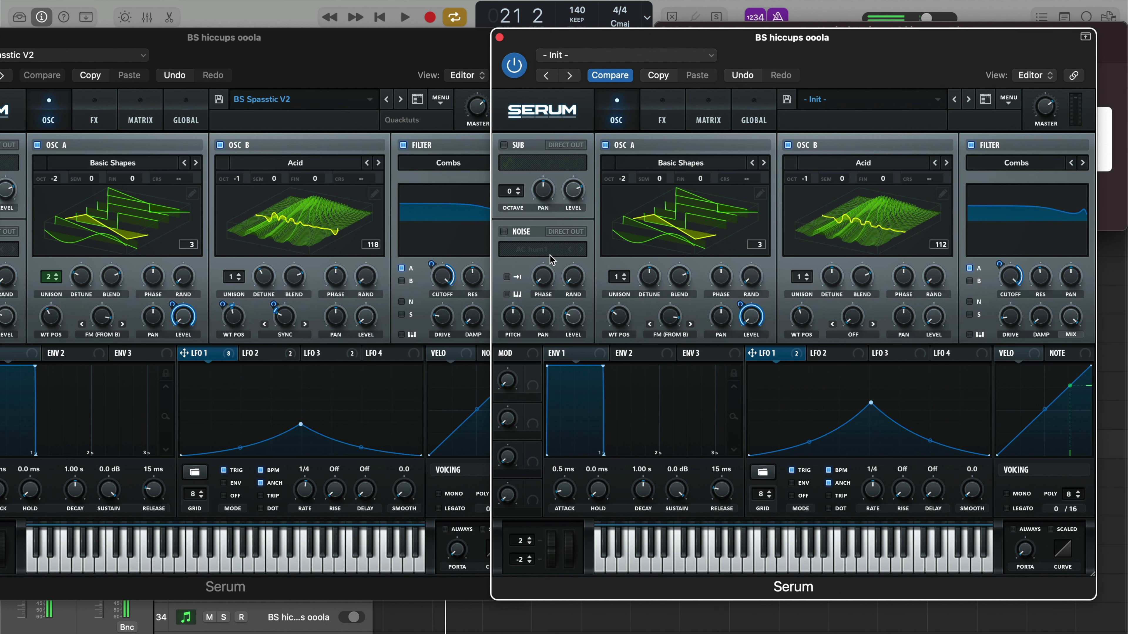
# Enable Diode 2 distortion with drive at minimum and LFO 1 modulating the drive.
pyautogui.click(98, 109)
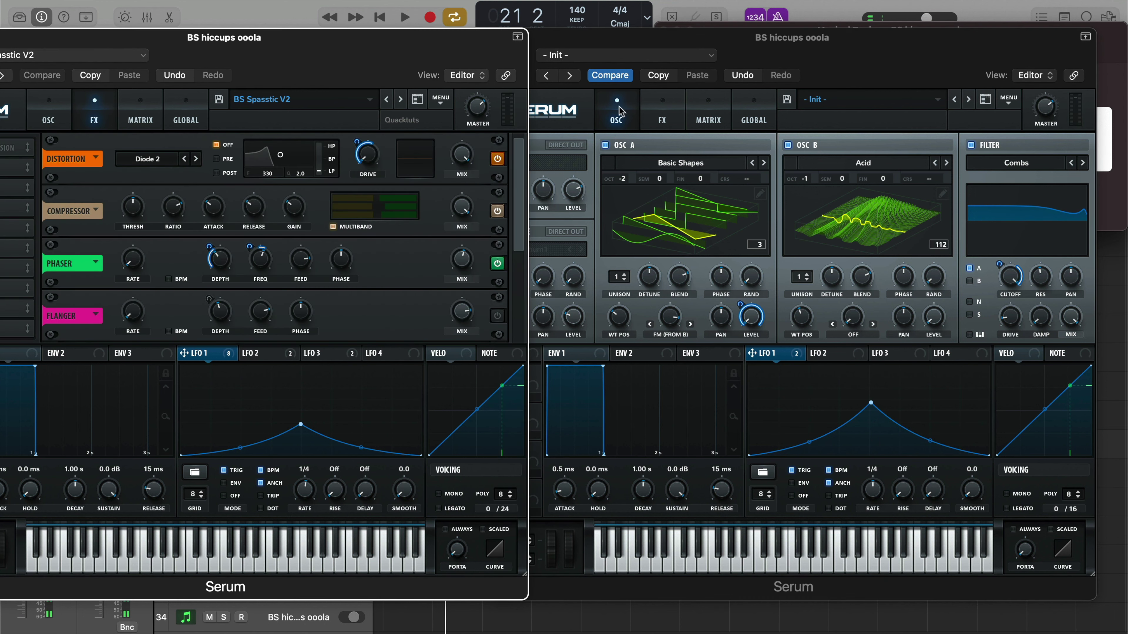
pyautogui.click(657, 125)
pyautogui.click(512, 169)
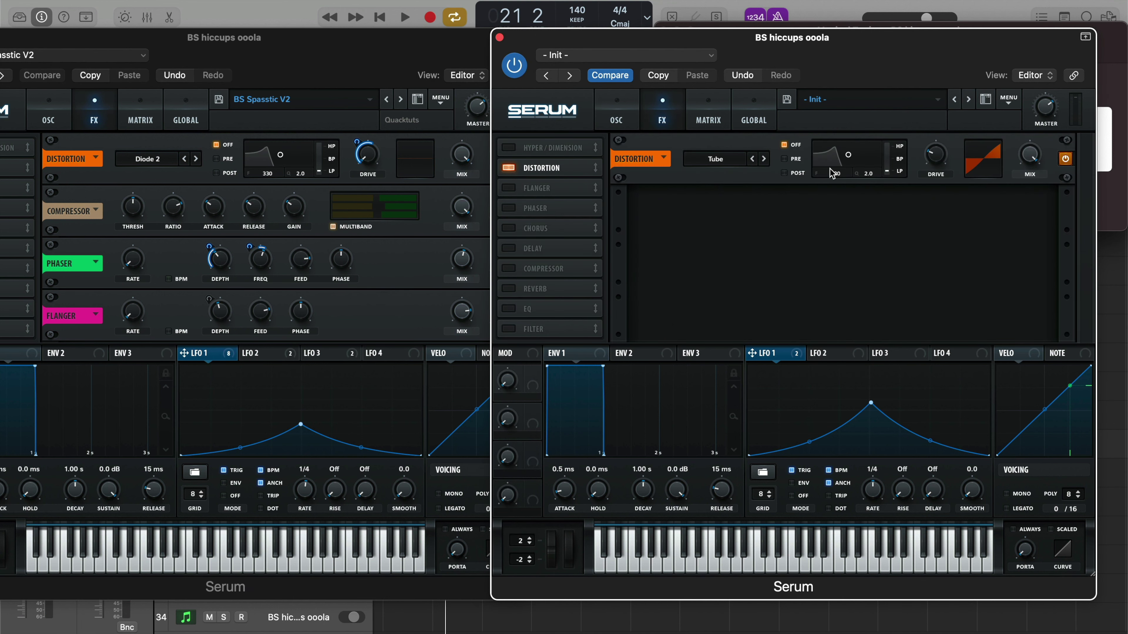
pyautogui.click(724, 160)
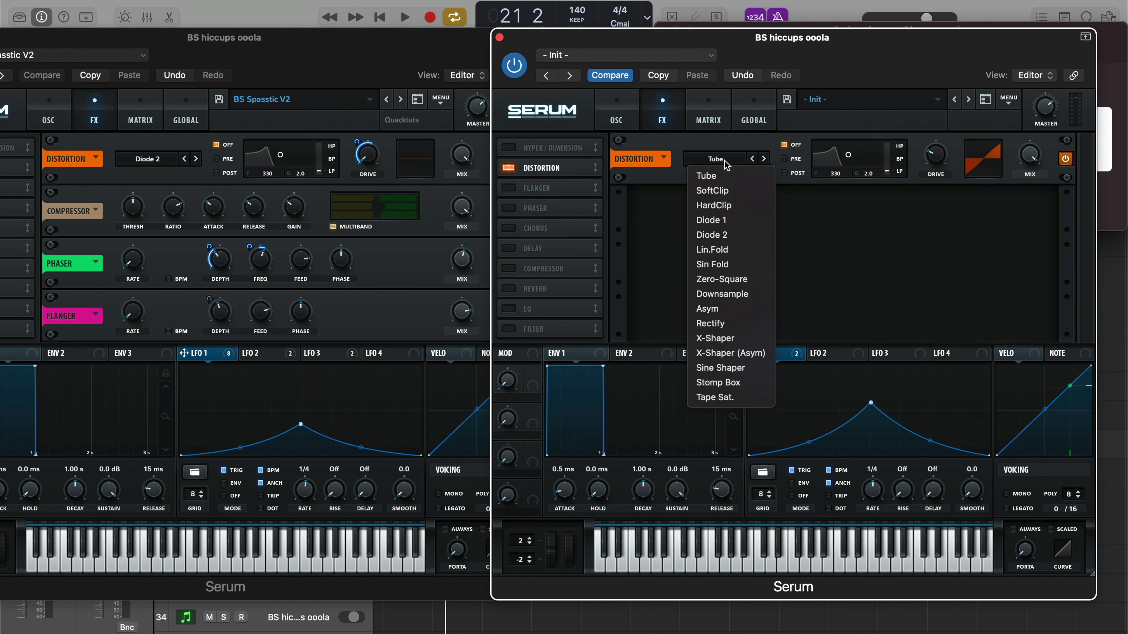
pyautogui.click(739, 236)
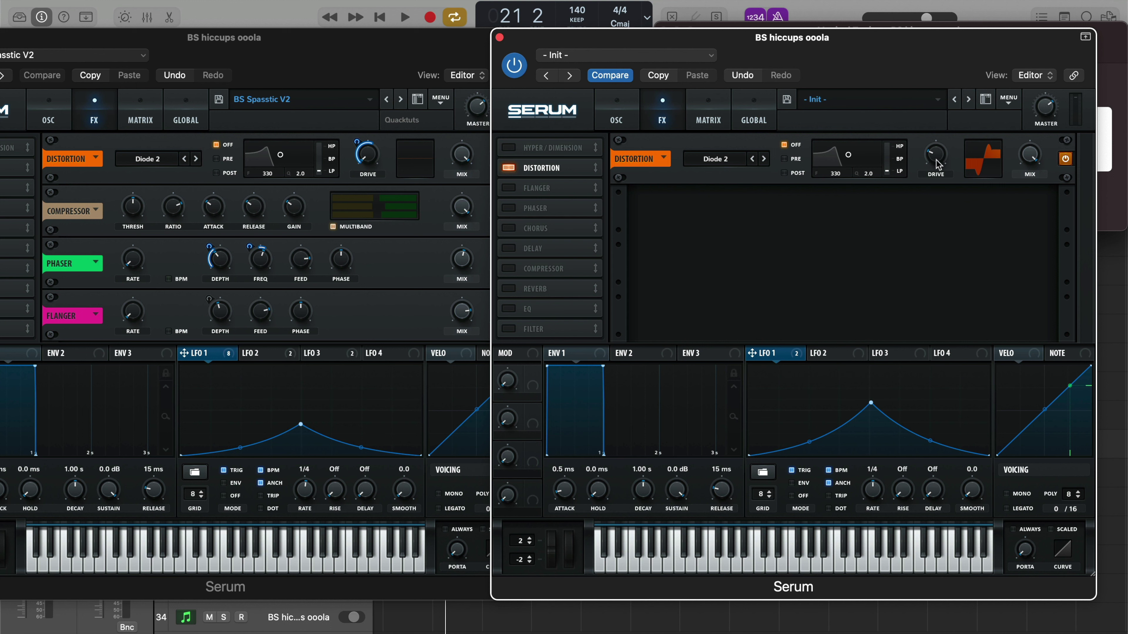
pyautogui.moveTo(937, 165); pyautogui.dragTo(929, 267)
pyautogui.moveTo(769, 361); pyautogui.dragTo(928, 179)
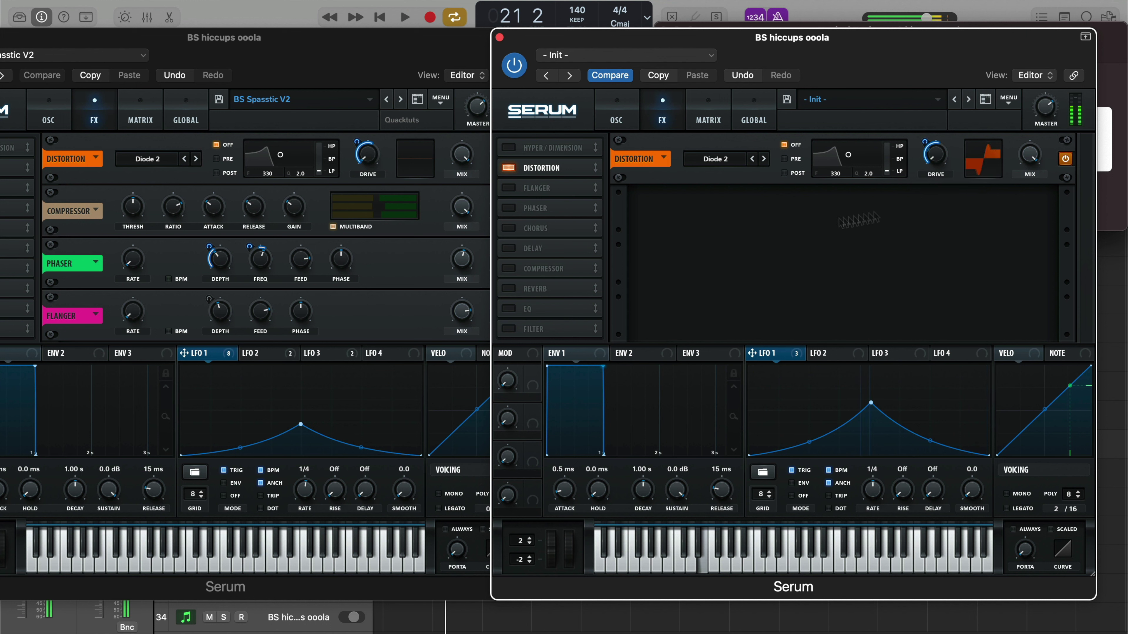
pyautogui.click(753, 160)
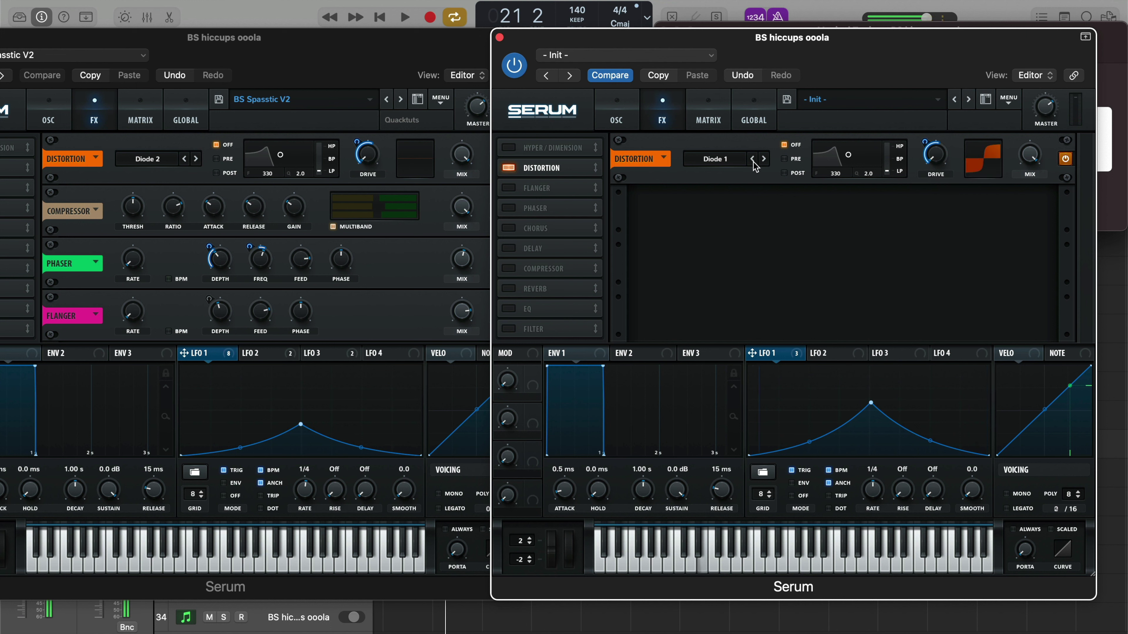
pyautogui.click(764, 160)
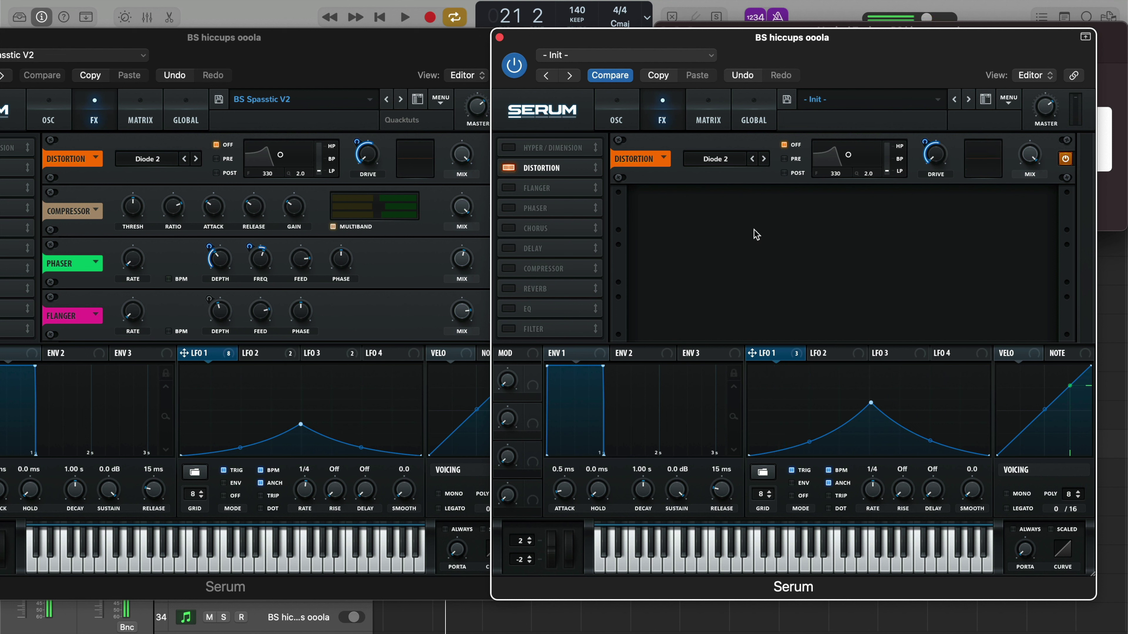
pyautogui.click(754, 159)
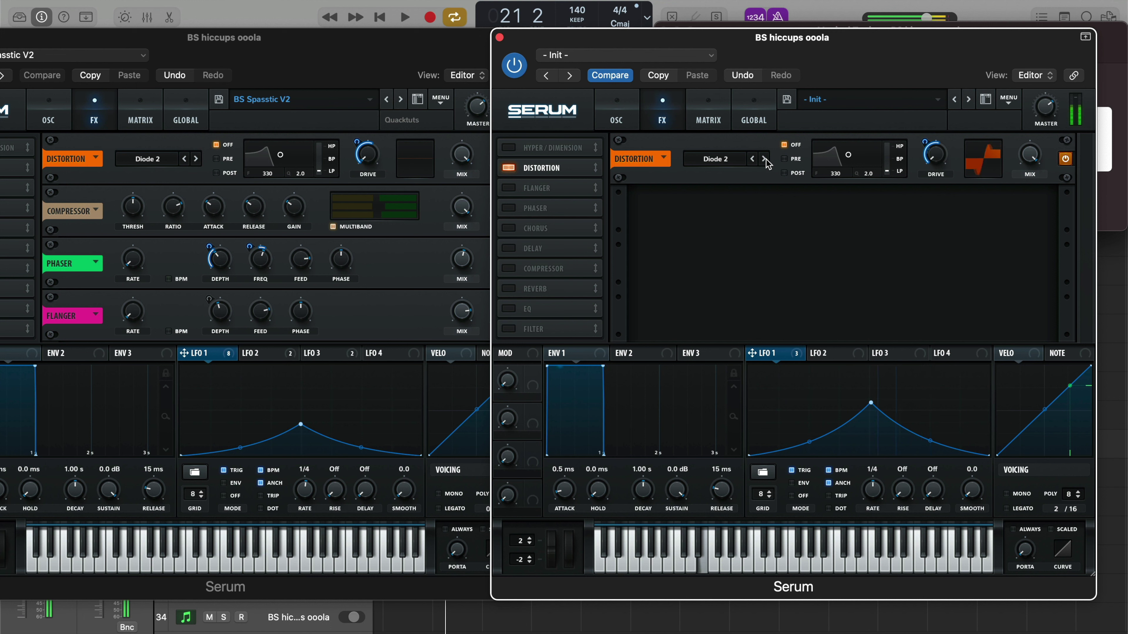
pyautogui.click(764, 160)
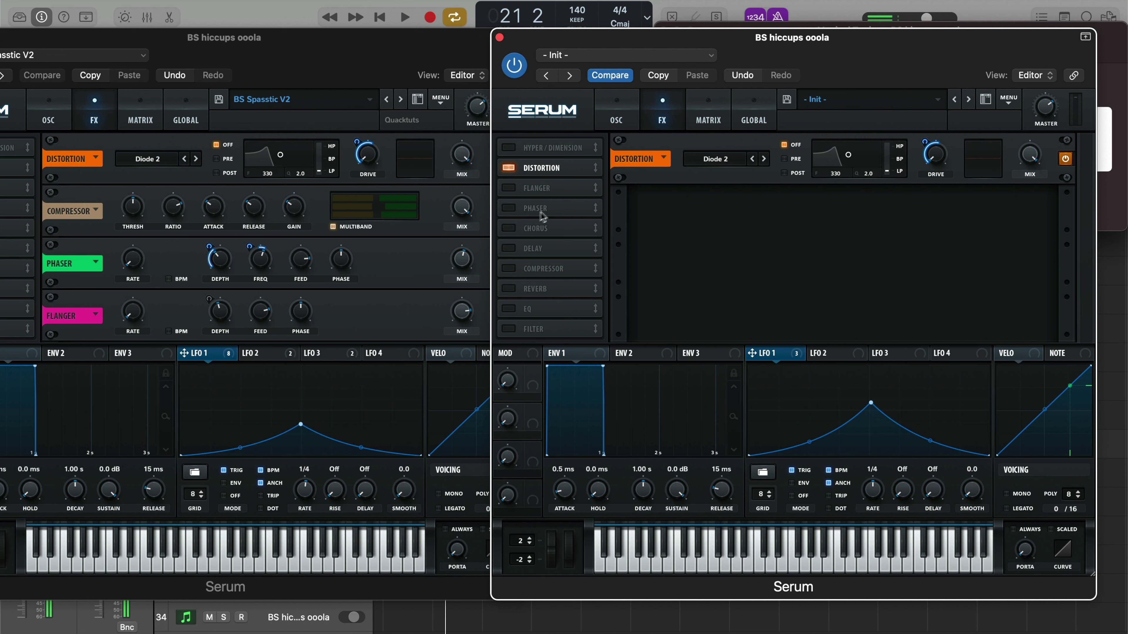
pyautogui.click(511, 269)
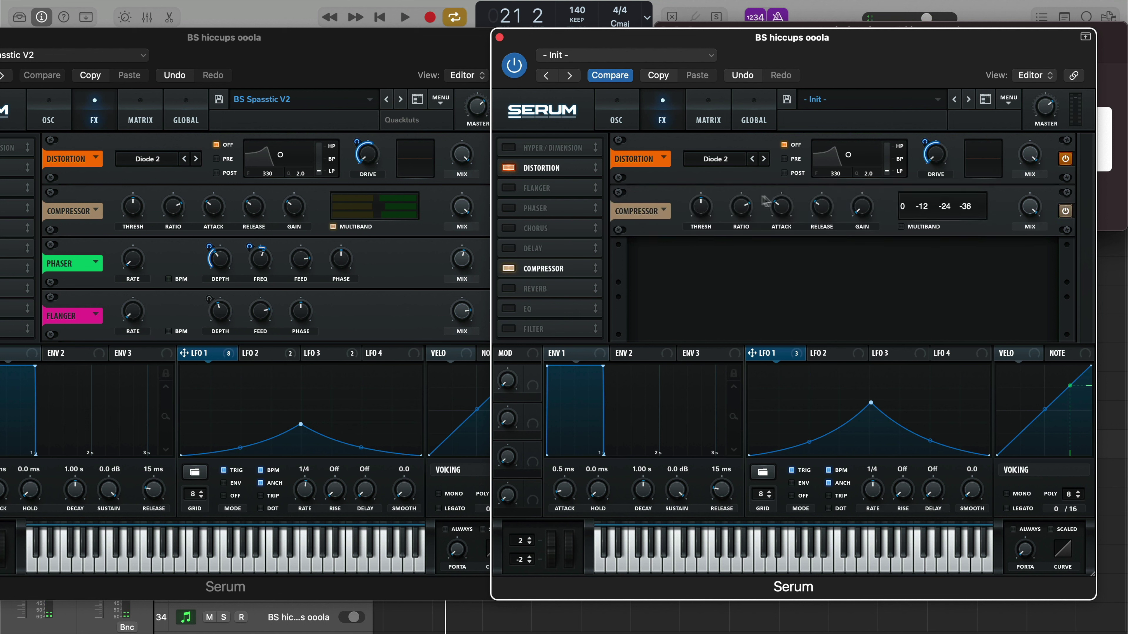
# Make the compressor multiband with 9 dB gain and add a phaser after it.
pyautogui.click(917, 232)
pyautogui.moveTo(862, 208); pyautogui.dragTo(869, 180)
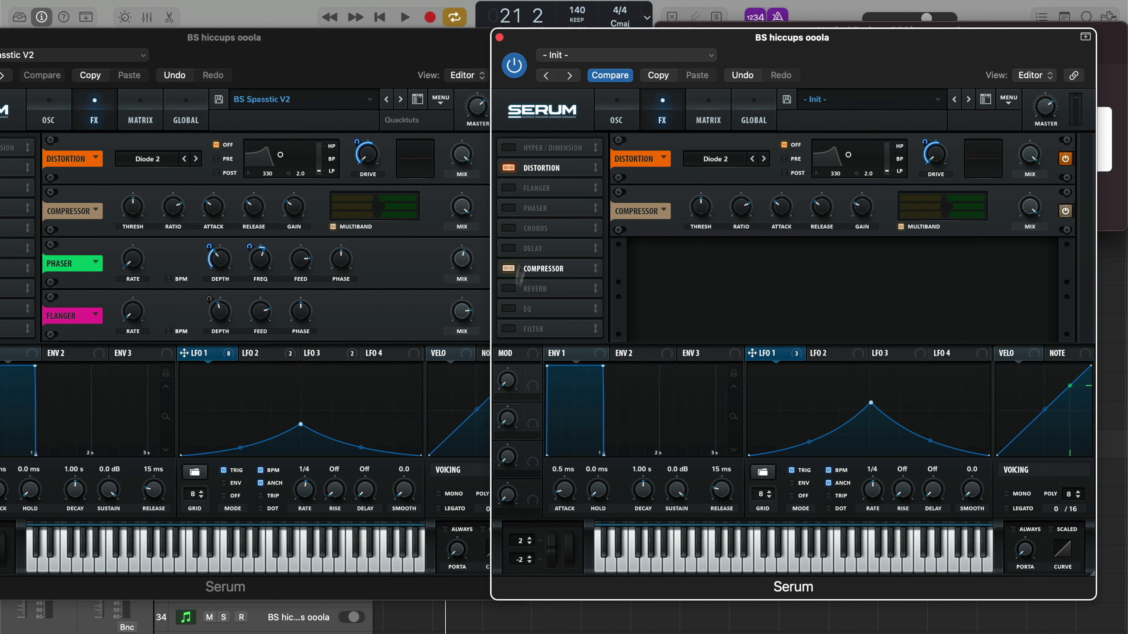
pyautogui.click(511, 208)
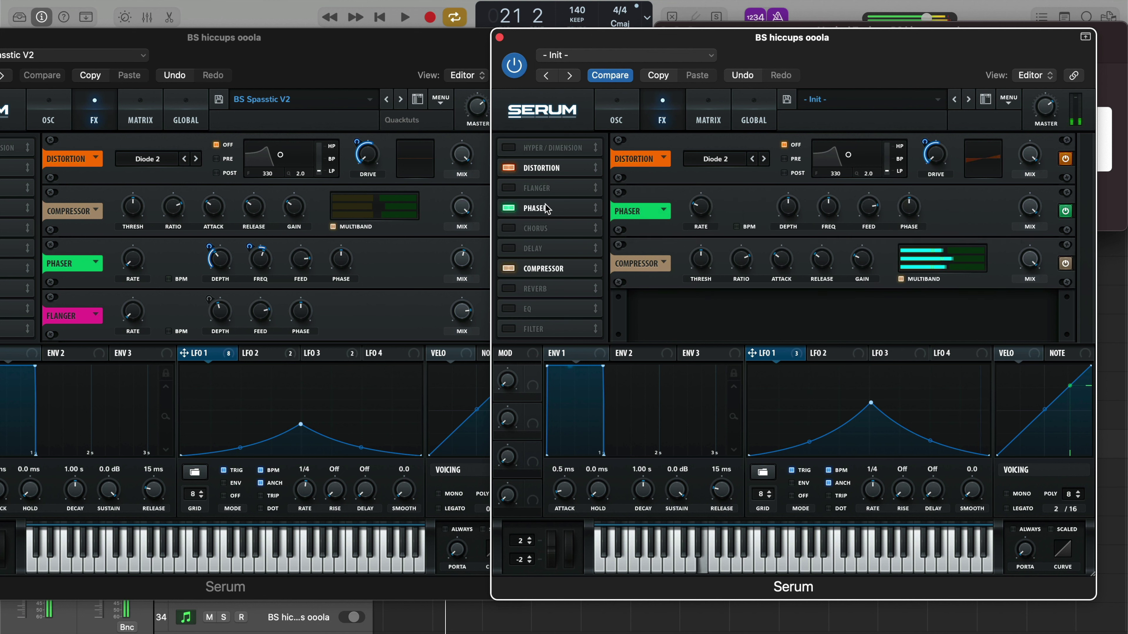
pyautogui.moveTo(547, 208); pyautogui.dragTo(549, 284)
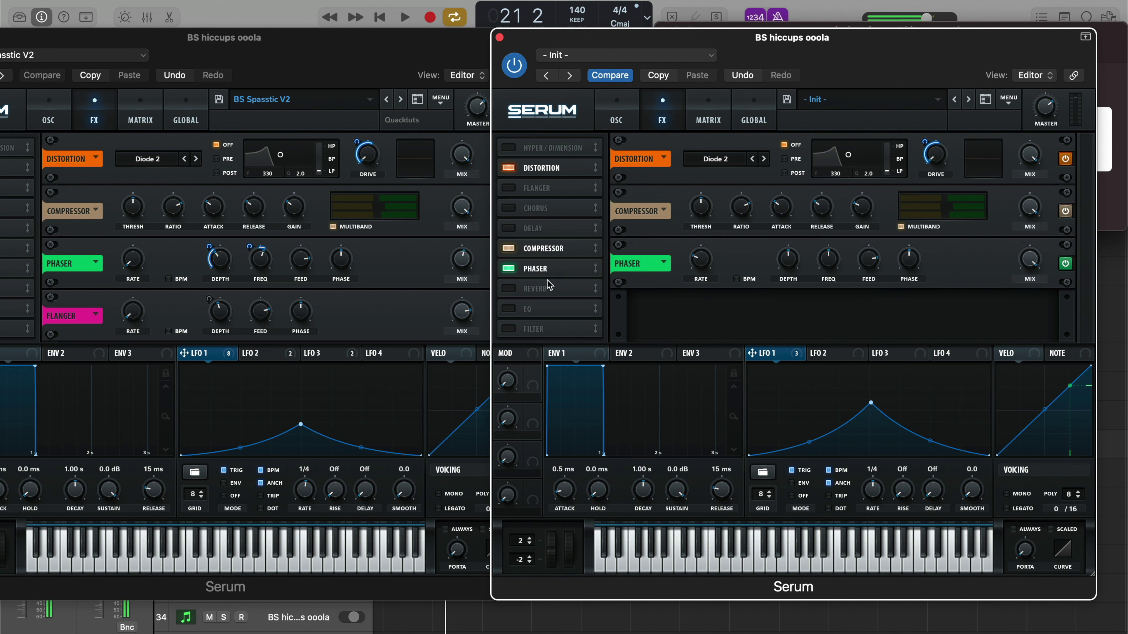
# Lower the phaser rate, set depth near 49%, route LFO 1 to depth and frequency, mix 49%.
pyautogui.moveTo(700, 259); pyautogui.dragTo(701, 277)
pyautogui.moveTo(789, 264); pyautogui.dragTo(834, 257)
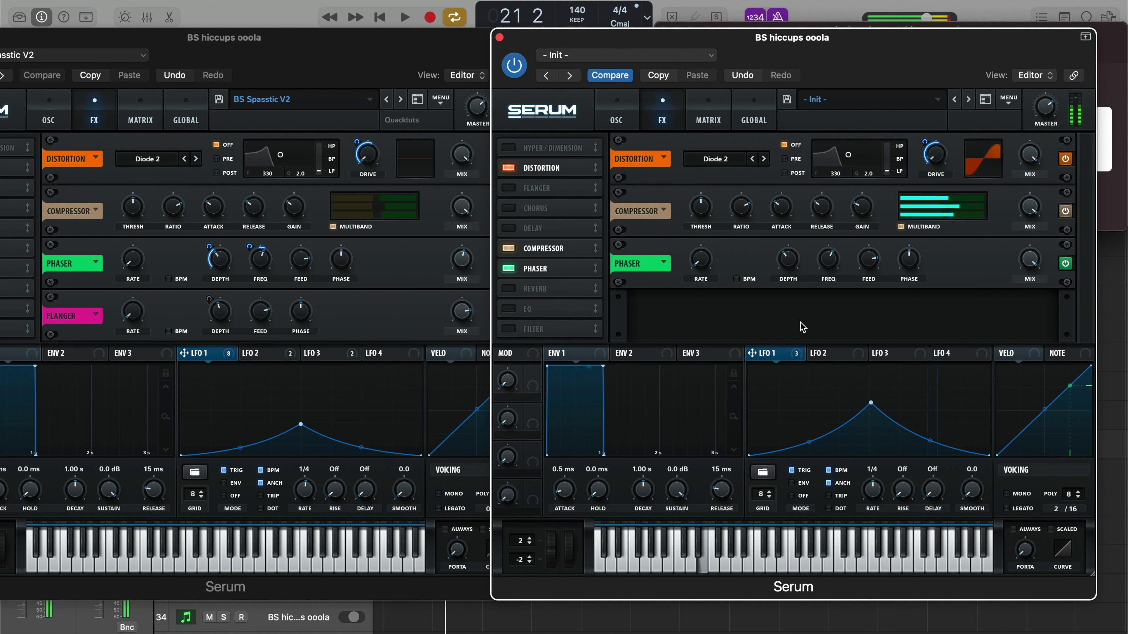
pyautogui.moveTo(777, 355); pyautogui.dragTo(780, 248)
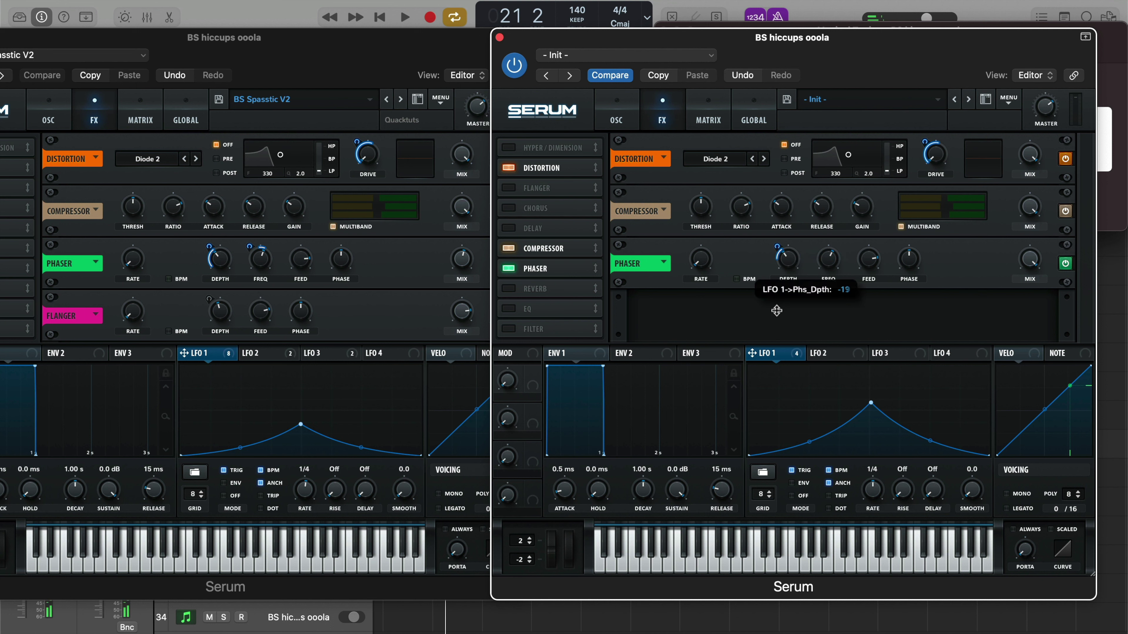
pyautogui.moveTo(752, 353); pyautogui.dragTo(795, 352)
pyautogui.moveTo(806, 310); pyautogui.dragTo(819, 285)
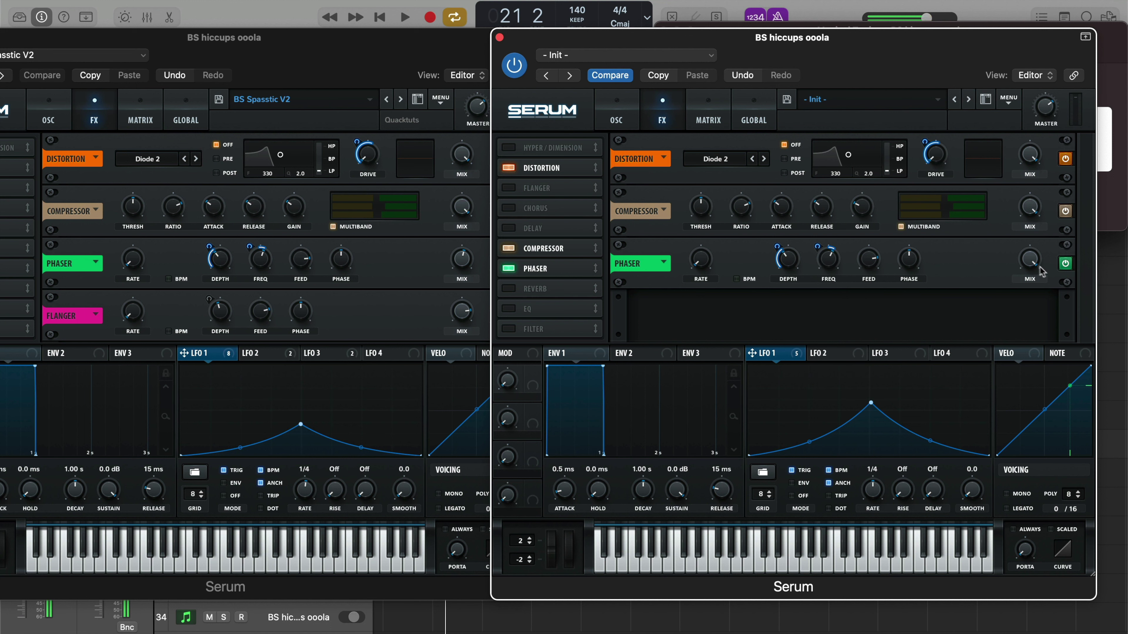
pyautogui.moveTo(1041, 271); pyautogui.dragTo(1029, 336)
pyautogui.moveTo(289, 66); pyautogui.dragTo(355, 64)
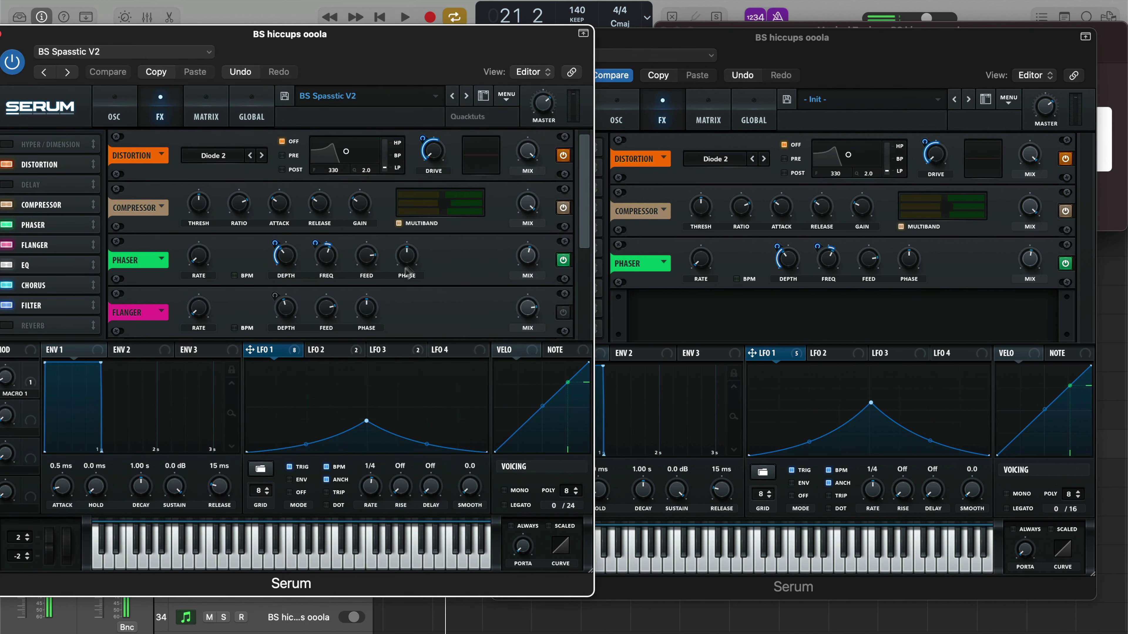
# Enable the EQ module in the Init patch's FX rack, below the Phaser.
pyautogui.scroll(-5, 585, 205)
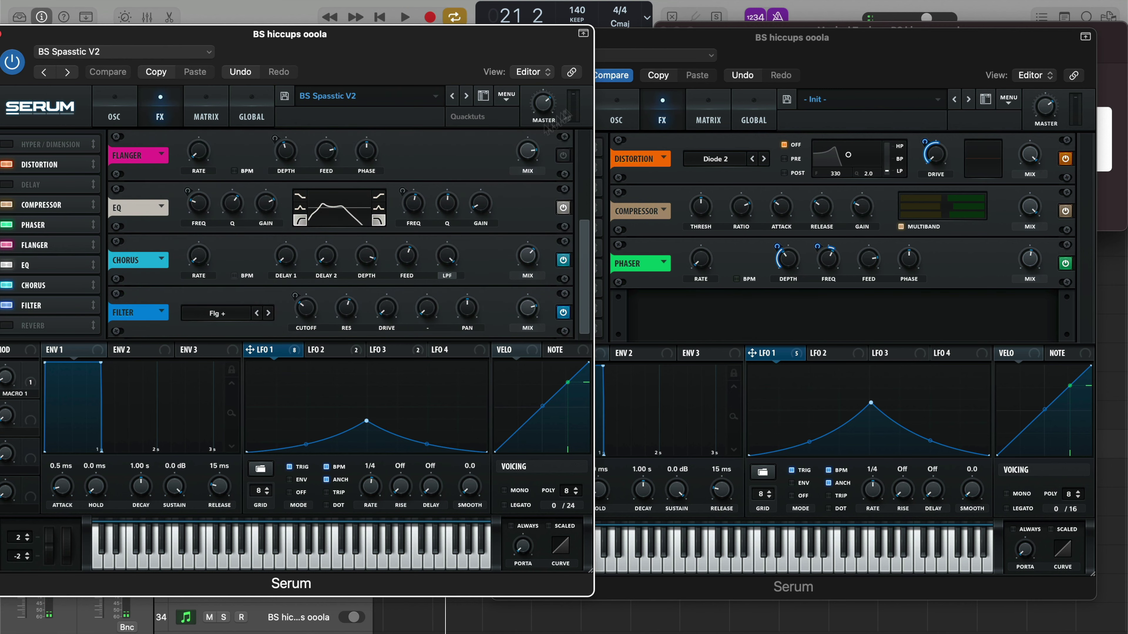
pyautogui.moveTo(511, 54); pyautogui.dragTo(462, 55)
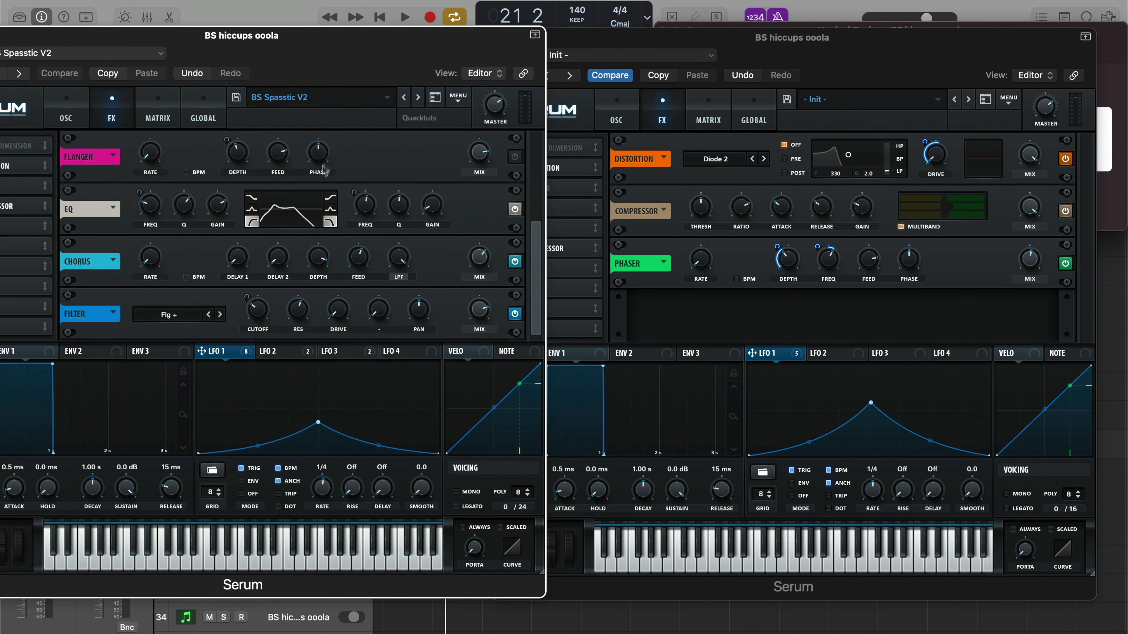
pyautogui.moveTo(850, 63); pyautogui.dragTo(859, 68)
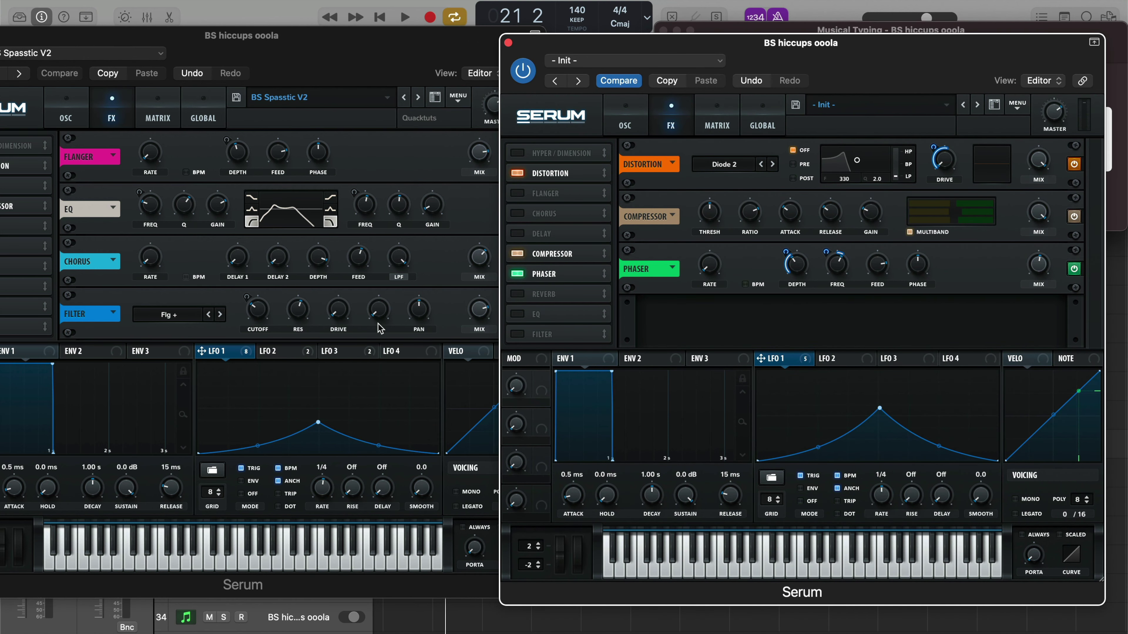
pyautogui.click(518, 314)
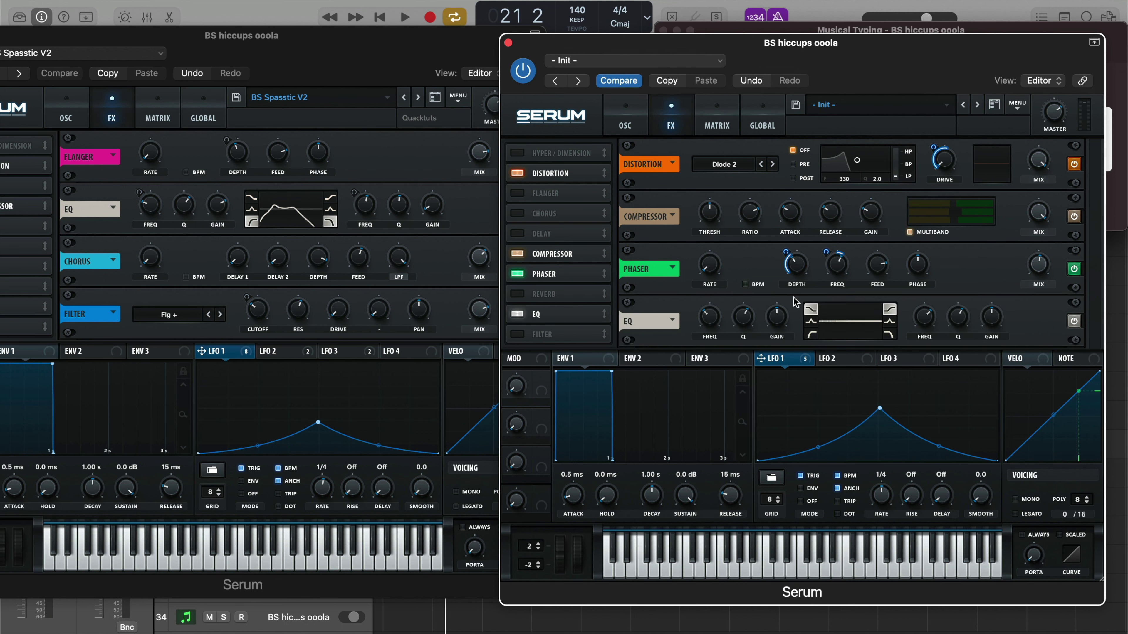
# Select track 27 to audition the sound and rearrange the reference and Init Serum windows.
pyautogui.click(363, 92)
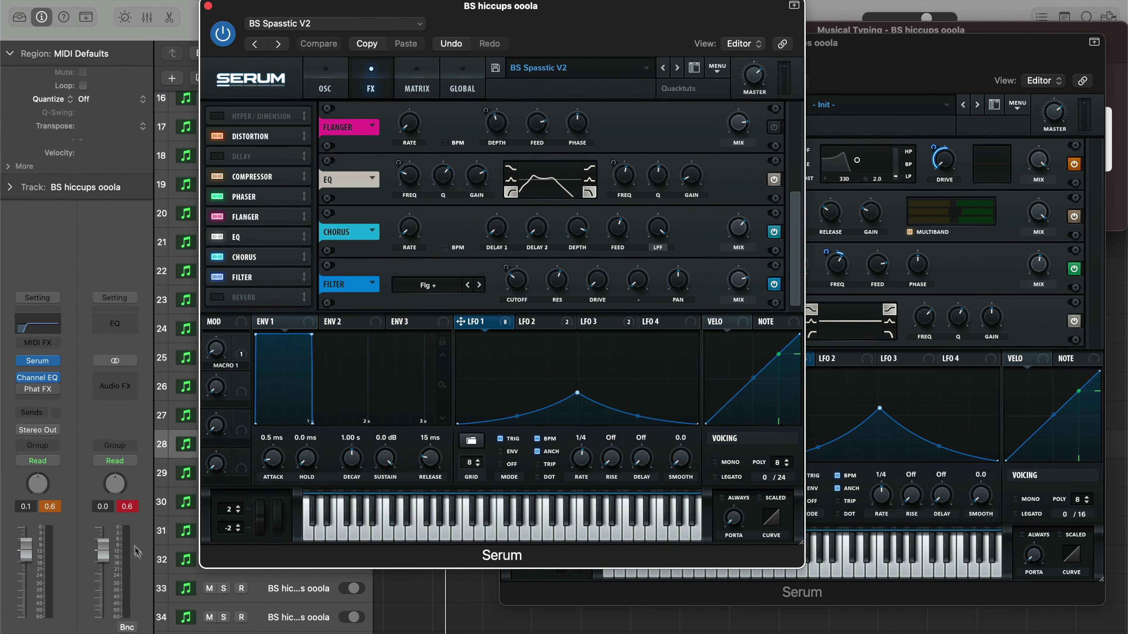
pyautogui.click(187, 426)
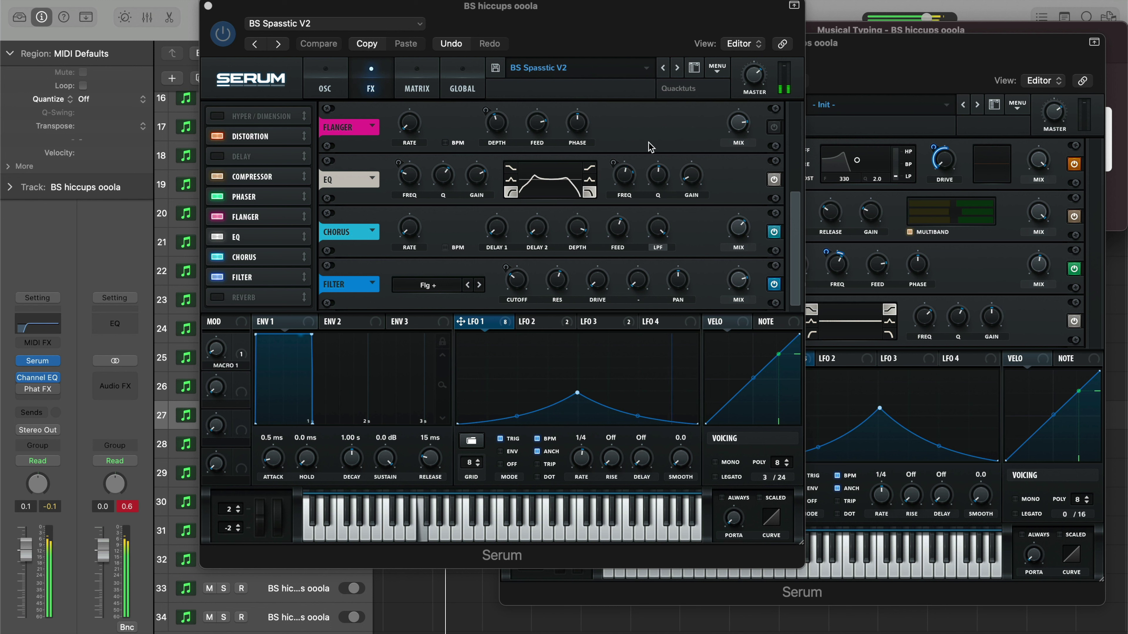
pyautogui.click(774, 180)
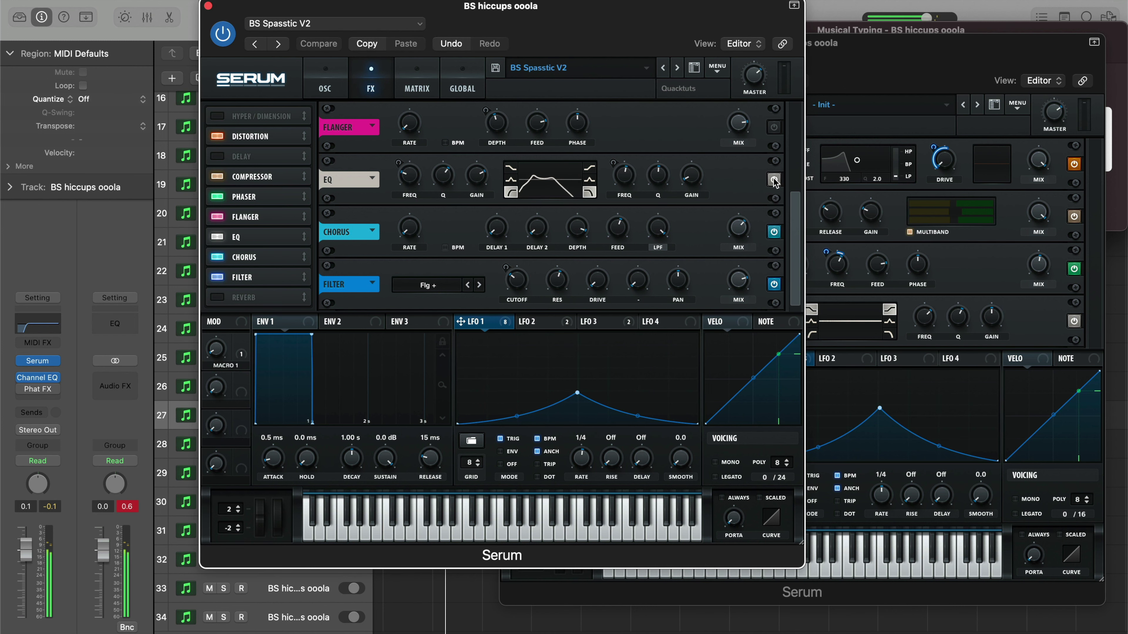
pyautogui.moveTo(667, 30); pyautogui.dragTo(570, 28)
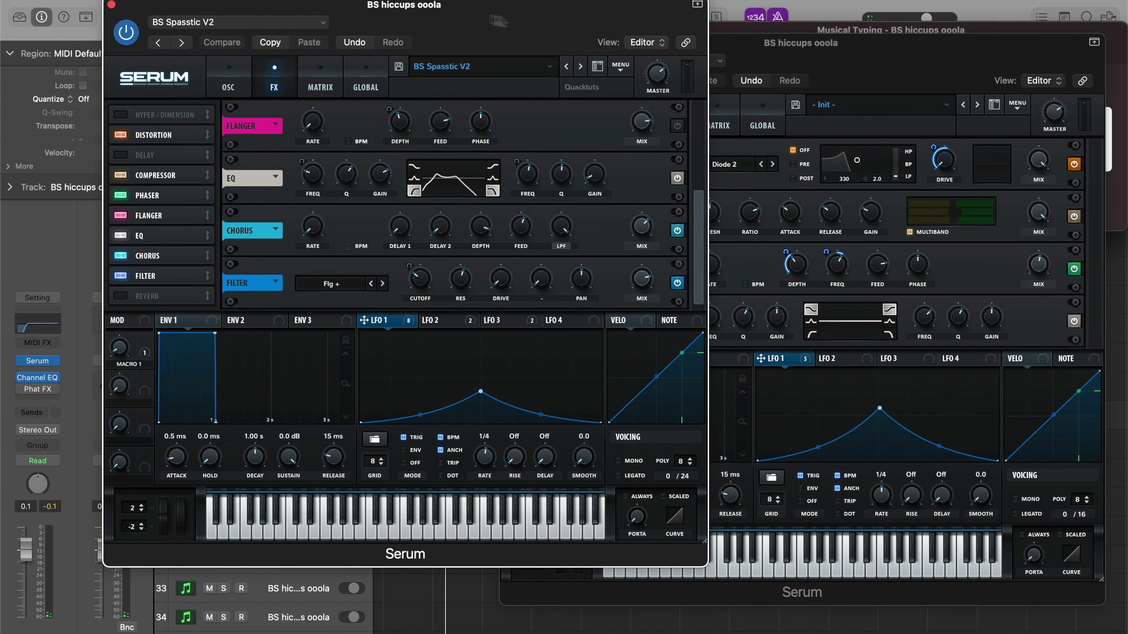
pyautogui.moveTo(474, 18); pyautogui.dragTo(528, 37)
pyautogui.moveTo(804, 63); pyautogui.dragTo(796, 40)
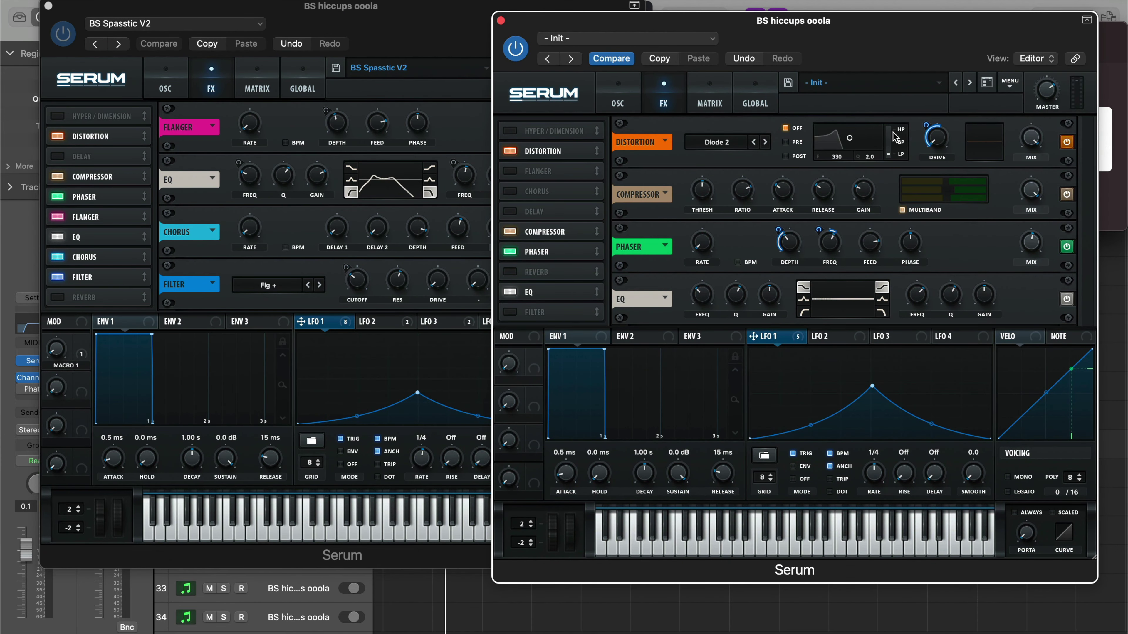
# Change the filter shapes of the first two EQ bands to match the reference.
pyautogui.moveTo(905, 64); pyautogui.dragTo(910, 35)
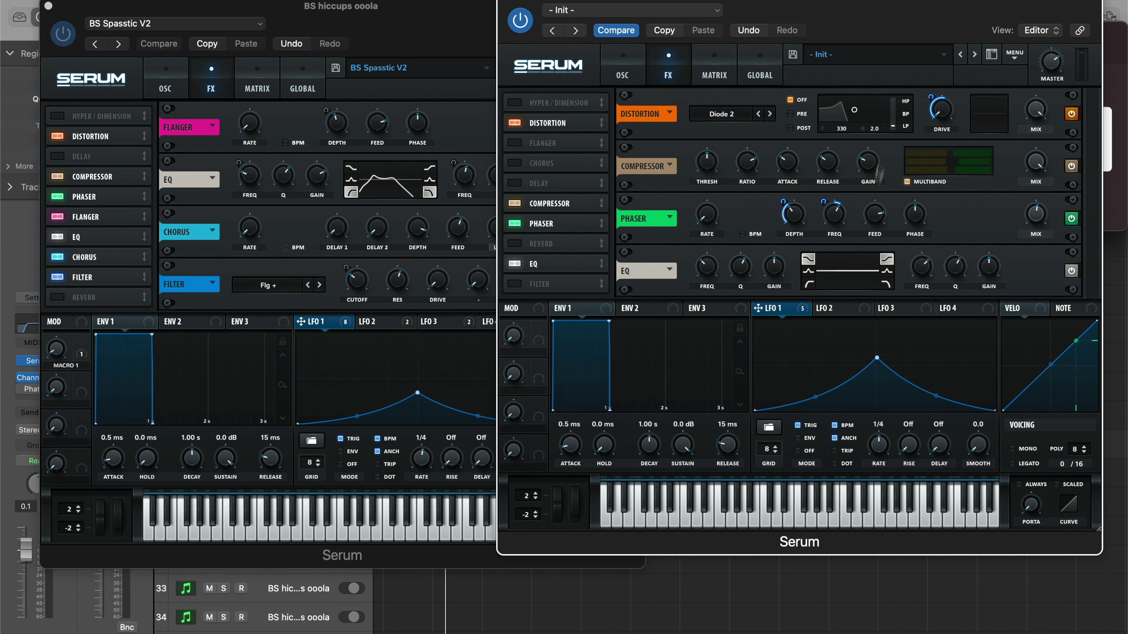
pyautogui.click(811, 285)
pyautogui.click(887, 286)
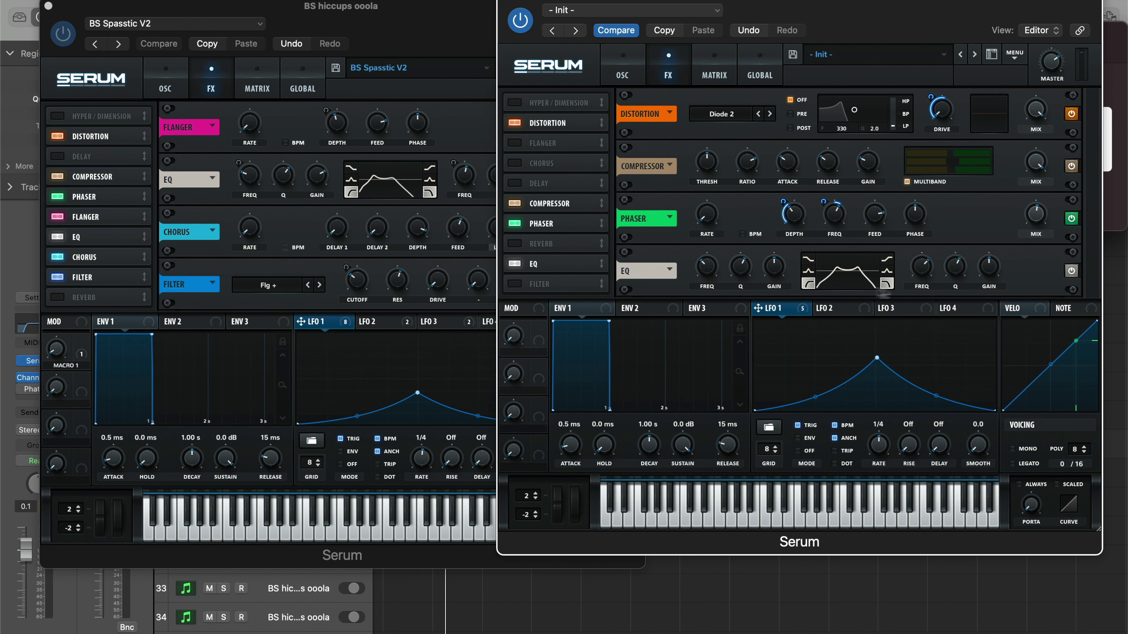
pyautogui.moveTo(748, 277)
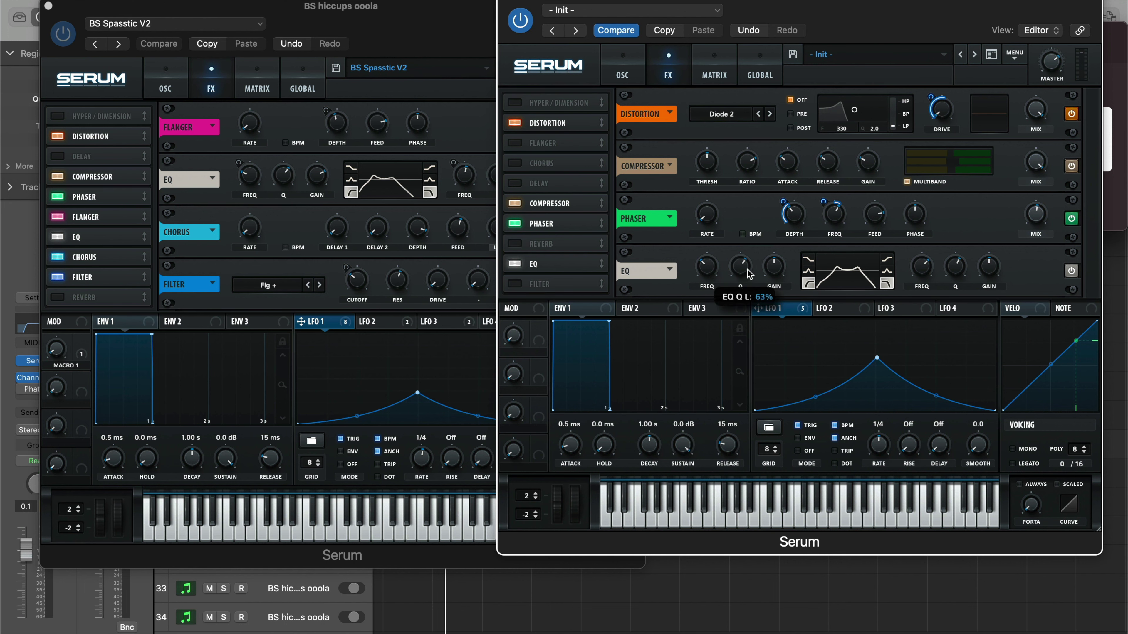
pyautogui.moveTo(880, 2); pyautogui.dragTo(874, 2)
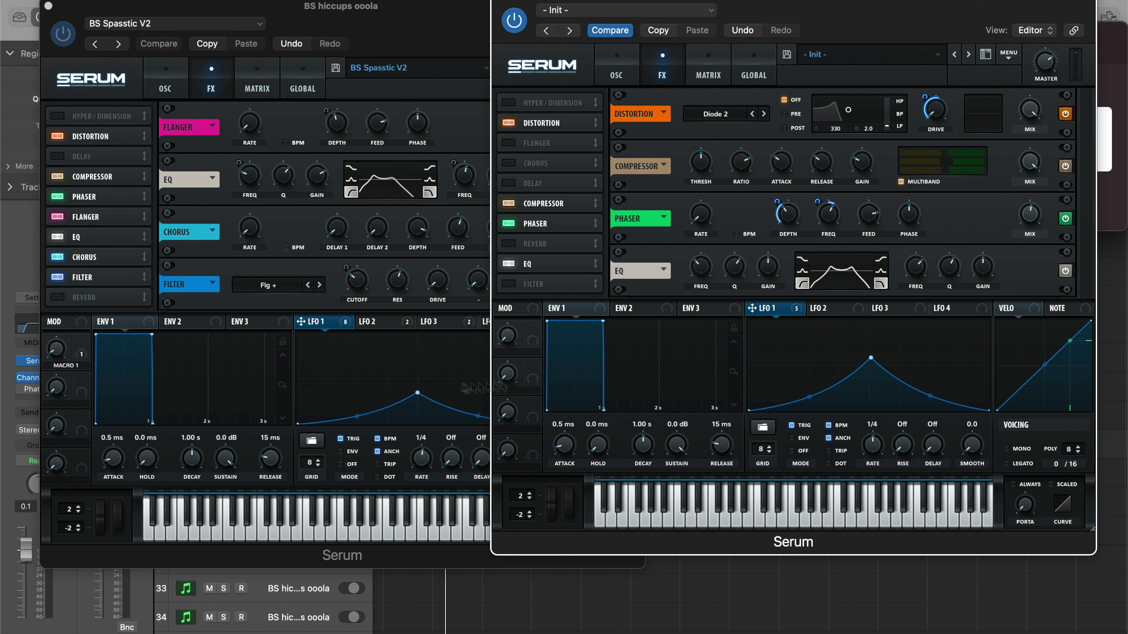
# Bend LFO 2's ramp into a falling decay curve and route it to the left EQ FREQ.
pyautogui.click(396, 328)
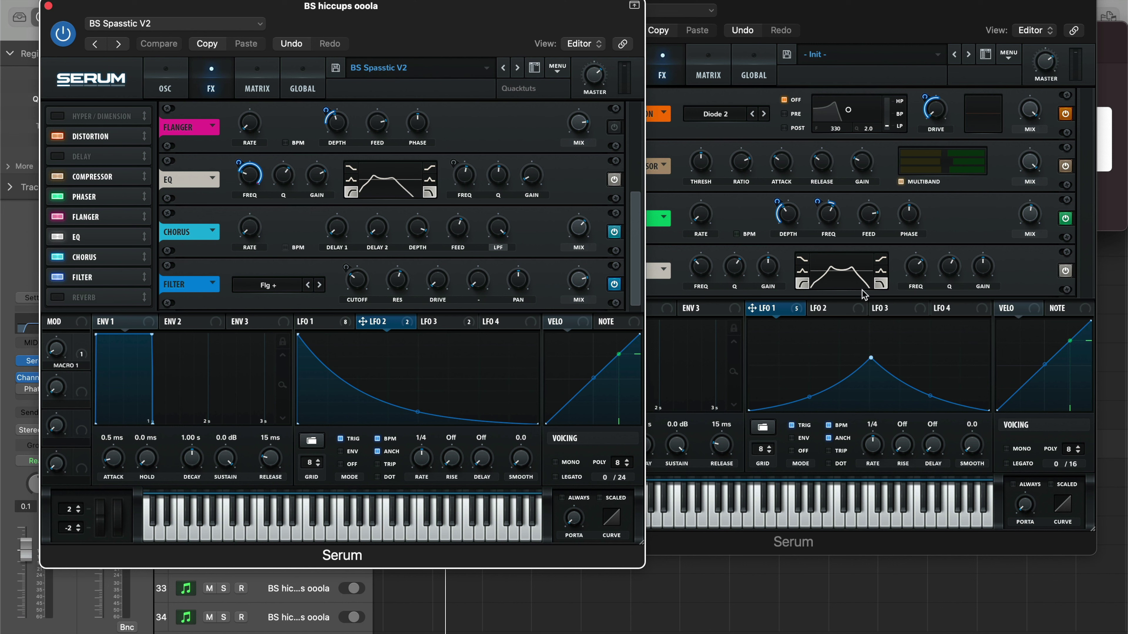
pyautogui.click(843, 310)
pyautogui.click(842, 309)
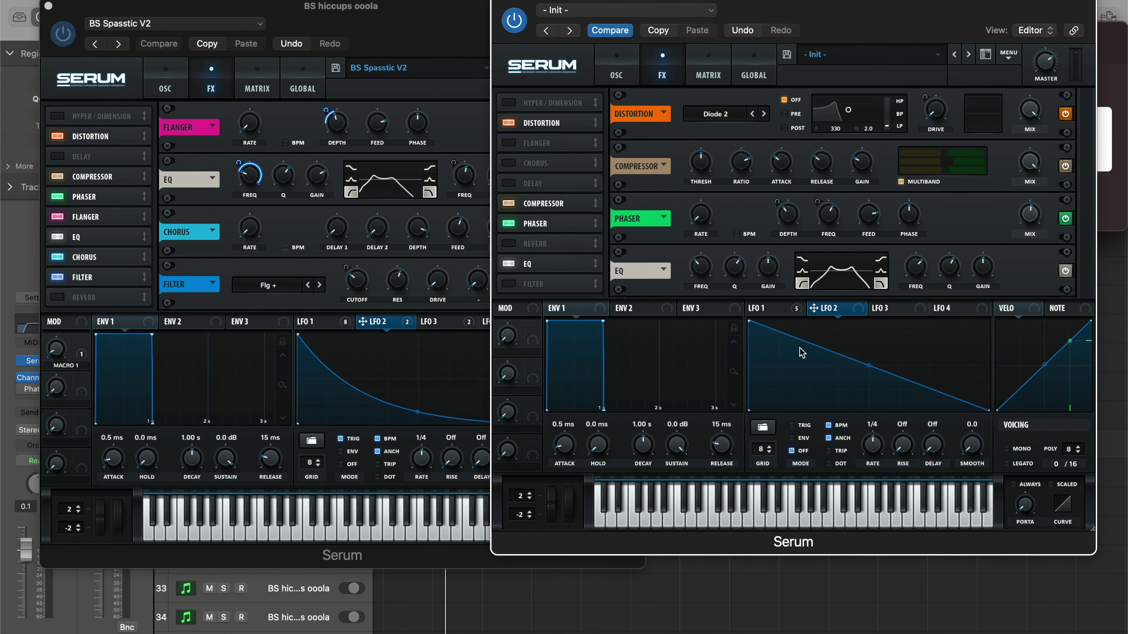
pyautogui.moveTo(870, 364); pyautogui.dragTo(869, 380)
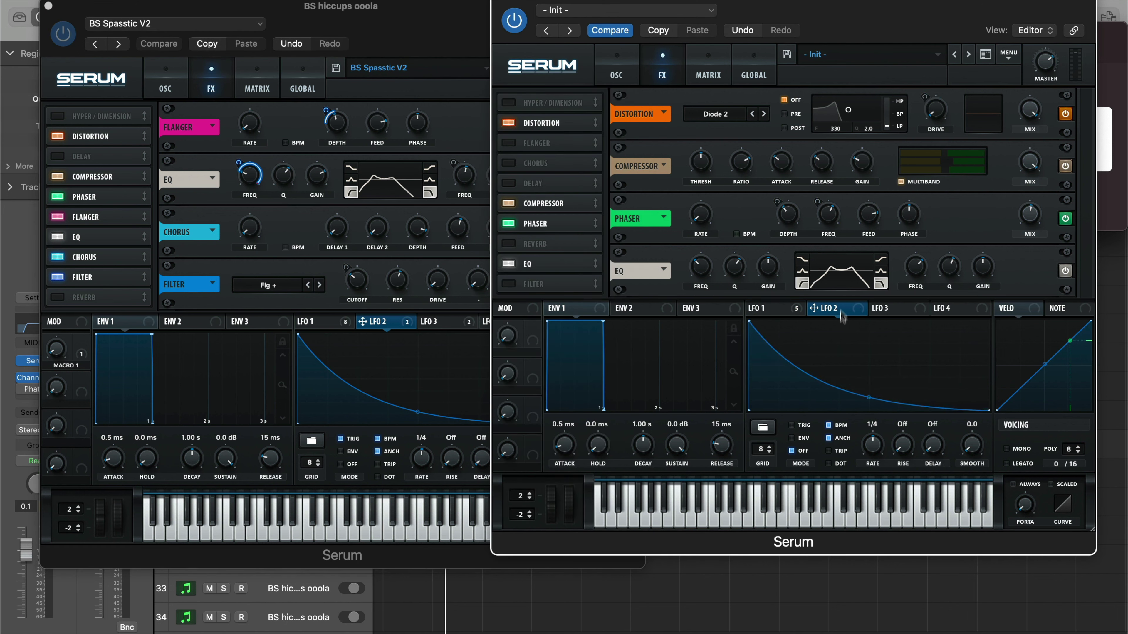
pyautogui.moveTo(839, 310); pyautogui.dragTo(700, 267)
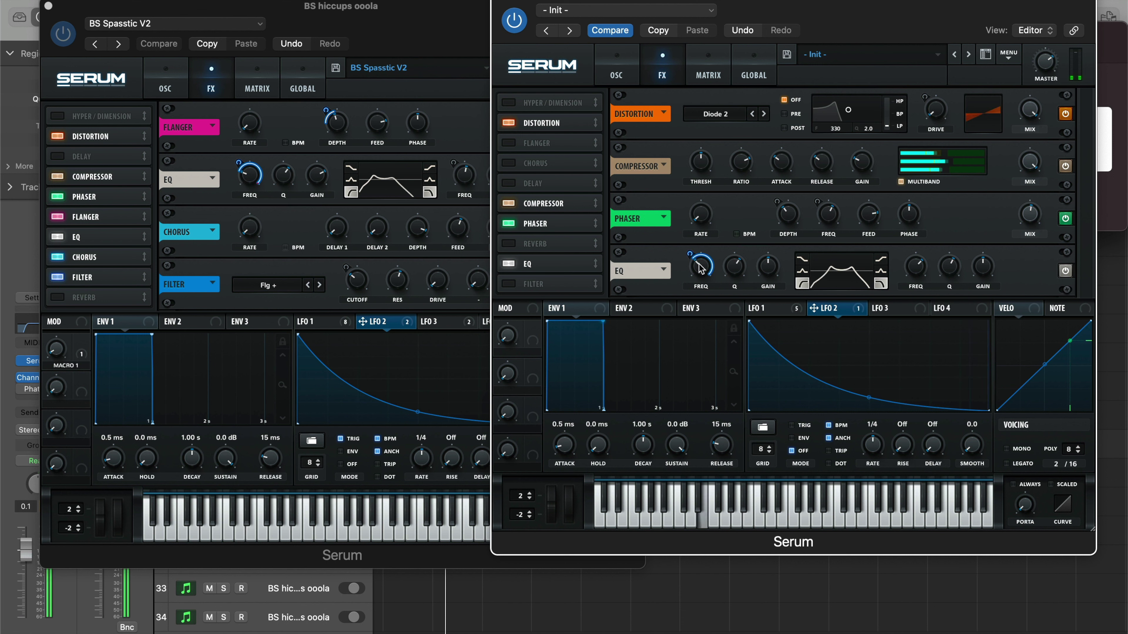
# Set LFO 2 to TRIG mode so it restarts on every note, checking against LFOs 1 and 3.
pyautogui.click(760, 308)
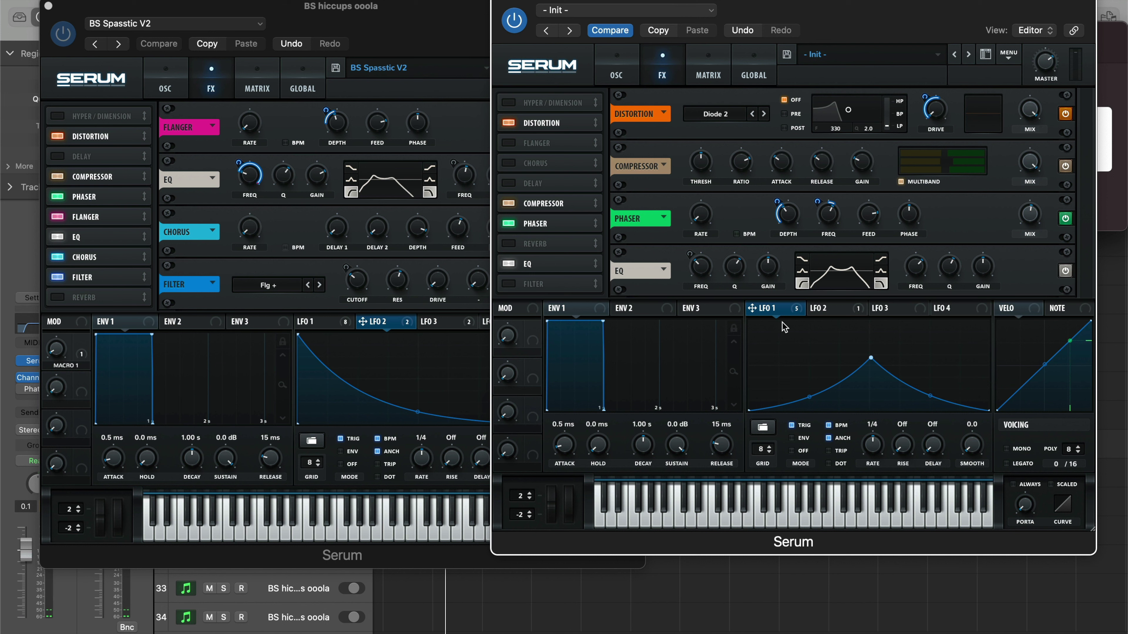
pyautogui.click(838, 315)
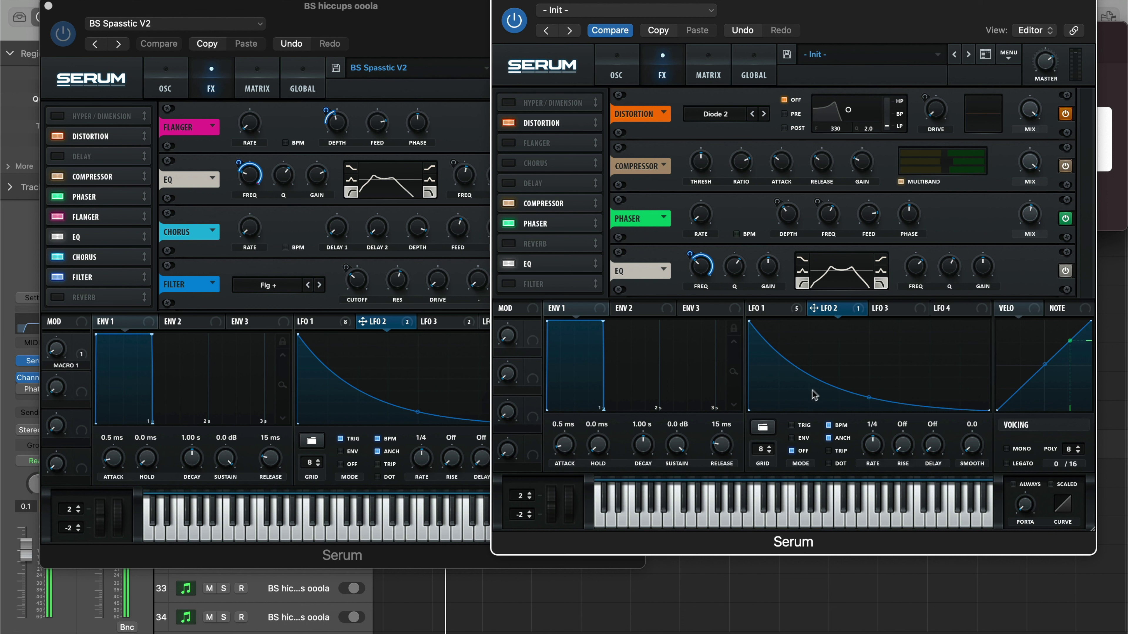
pyautogui.click(796, 426)
pyautogui.click(784, 310)
pyautogui.click(839, 311)
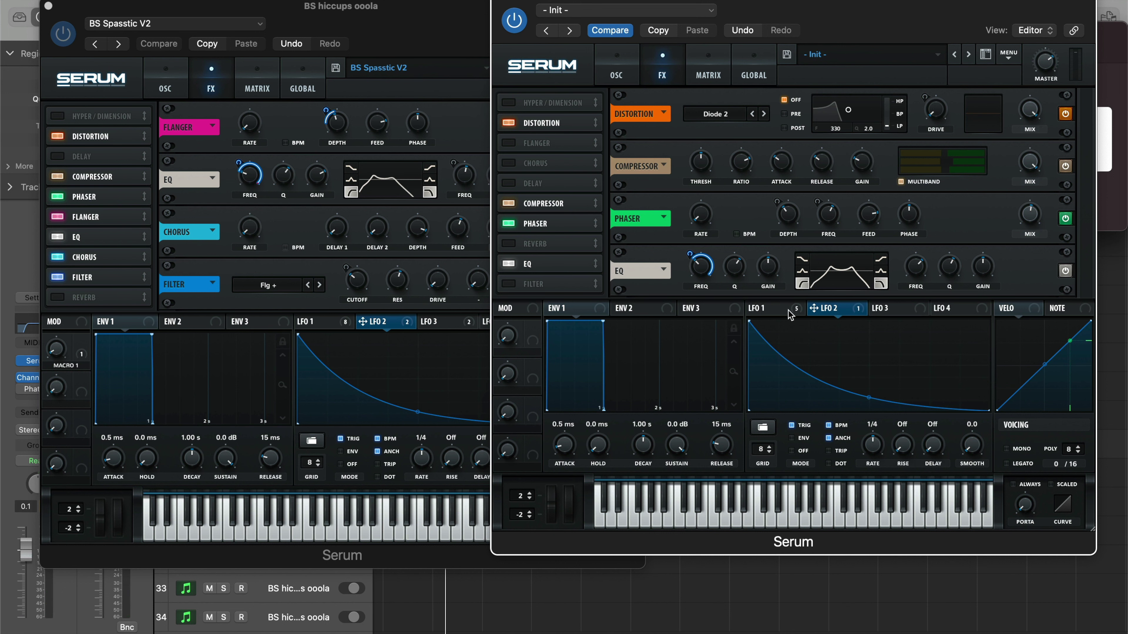
pyautogui.click(891, 310)
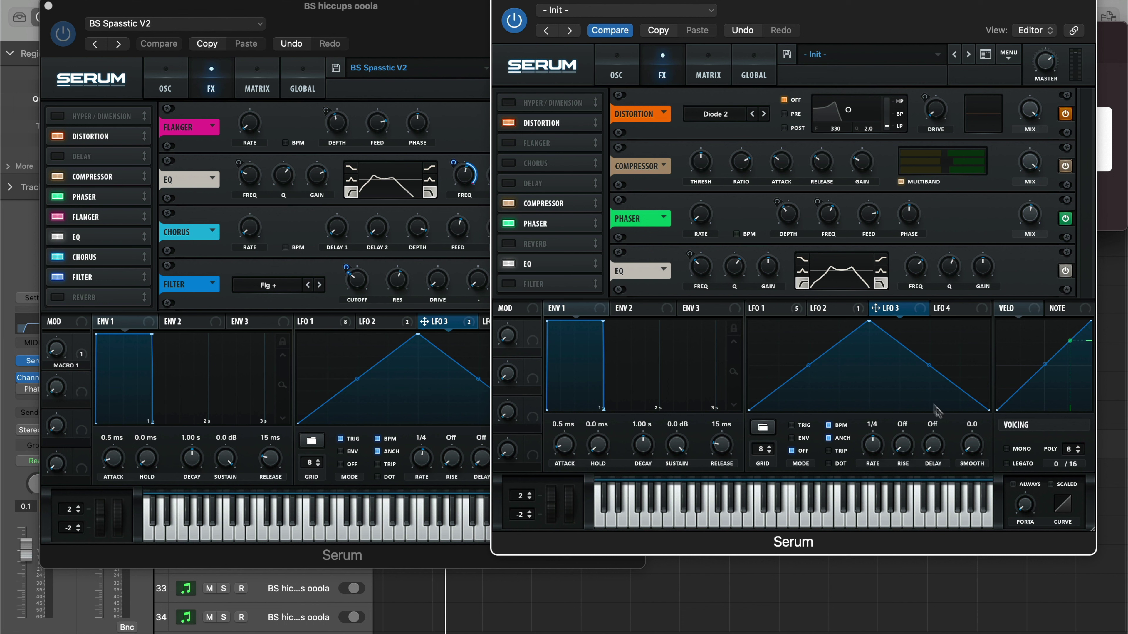
pyautogui.click(823, 315)
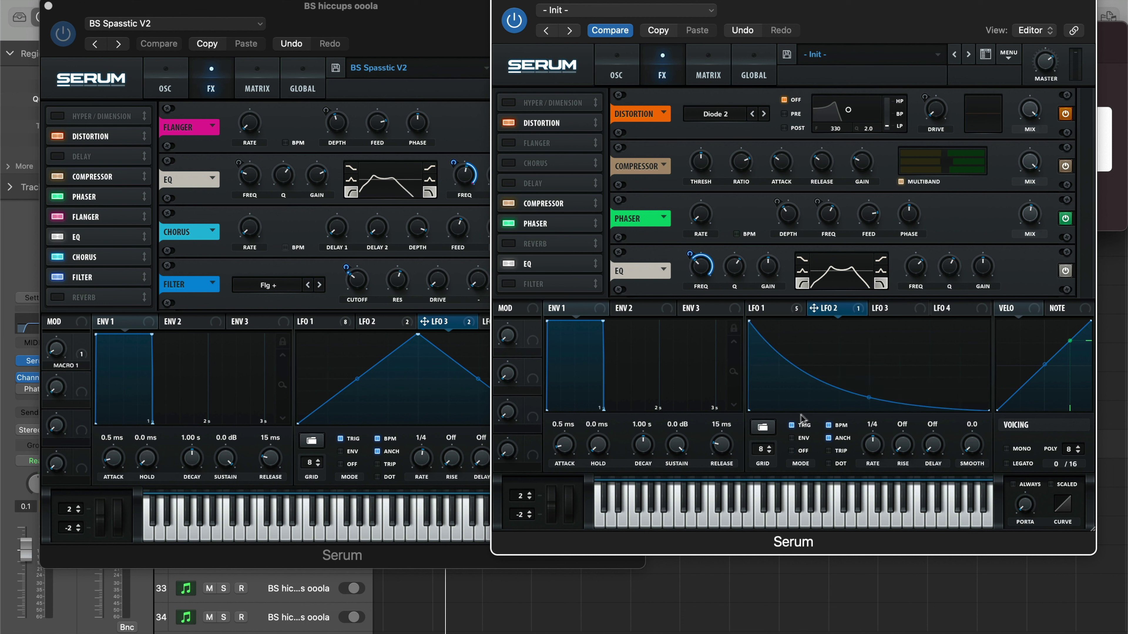
pyautogui.click(907, 313)
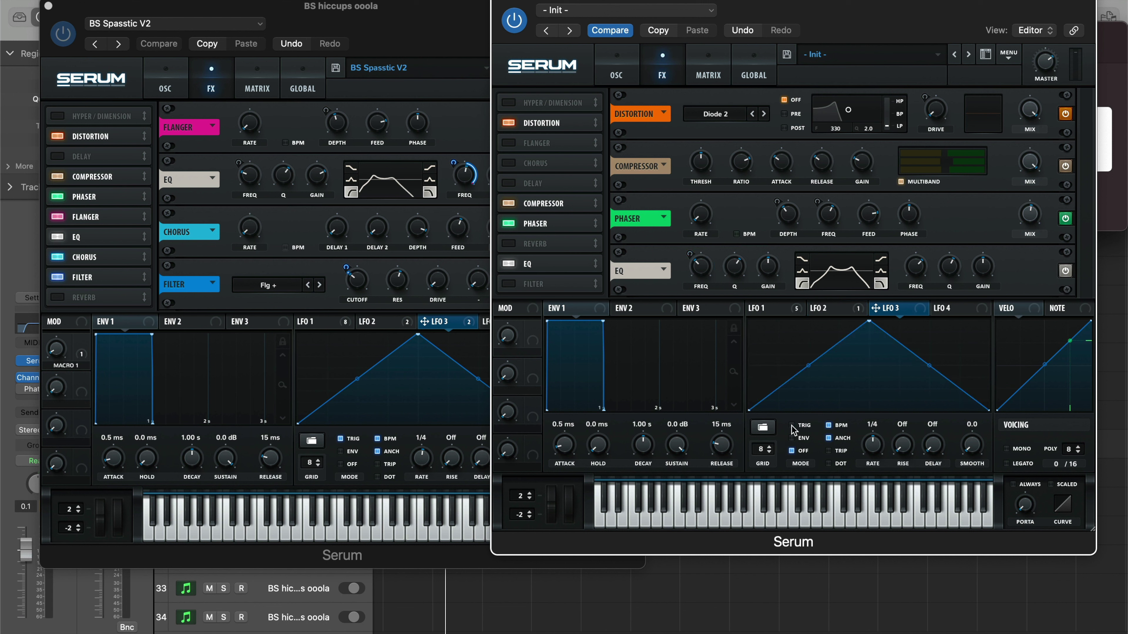
pyautogui.moveTo(897, 316); pyautogui.dragTo(924, 266)
pyautogui.moveTo(921, 270); pyautogui.dragTo(918, 268)
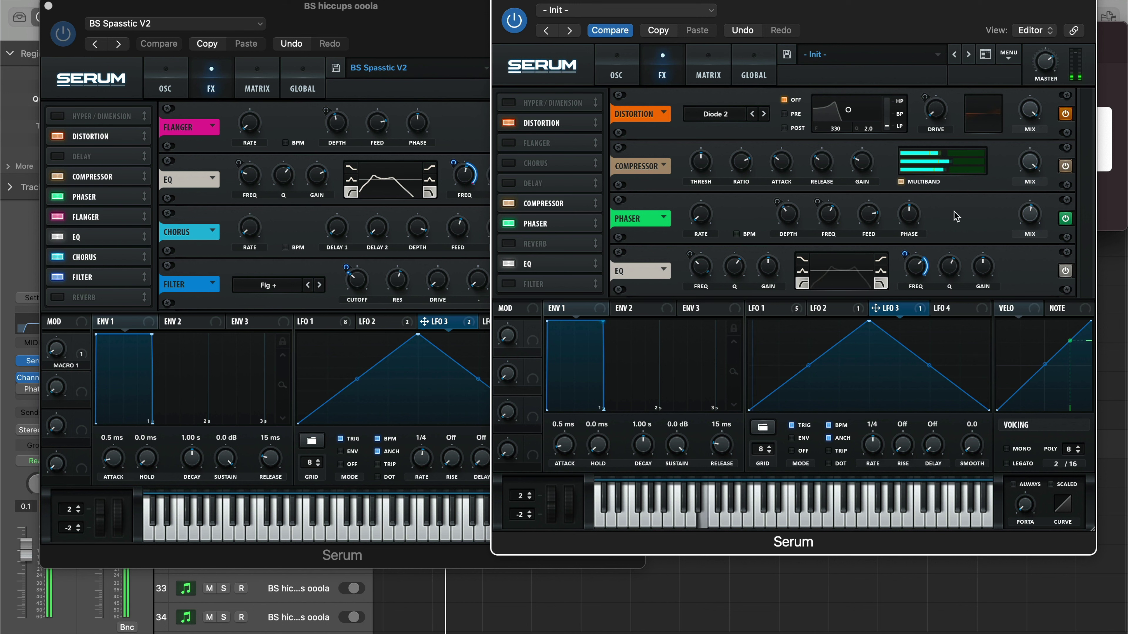
pyautogui.moveTo(955, 280)
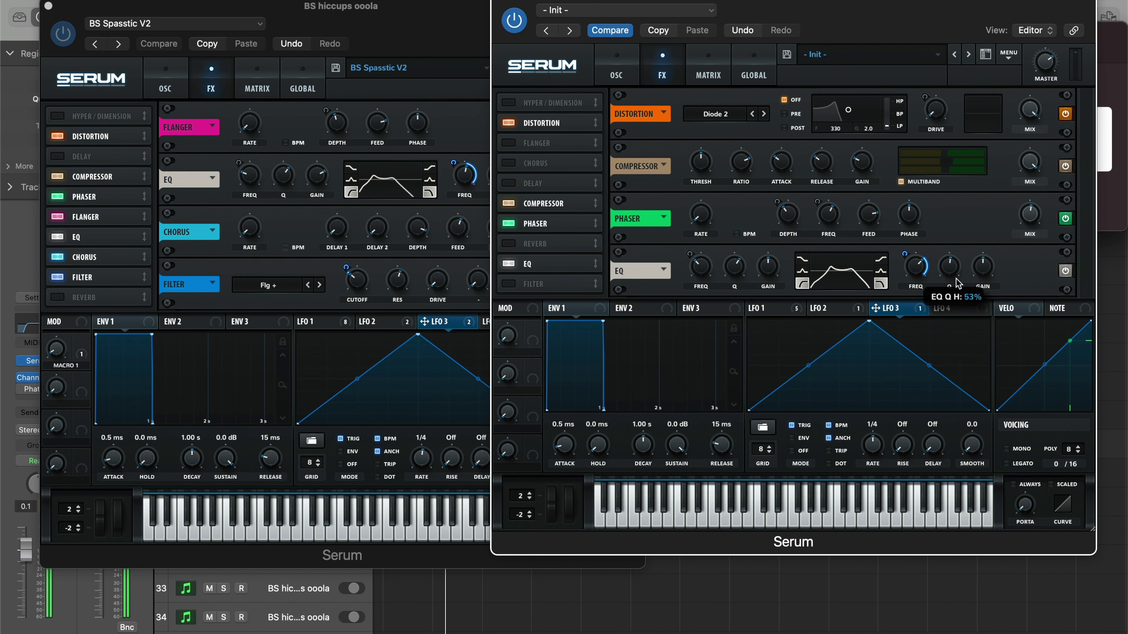
pyautogui.click(1066, 272)
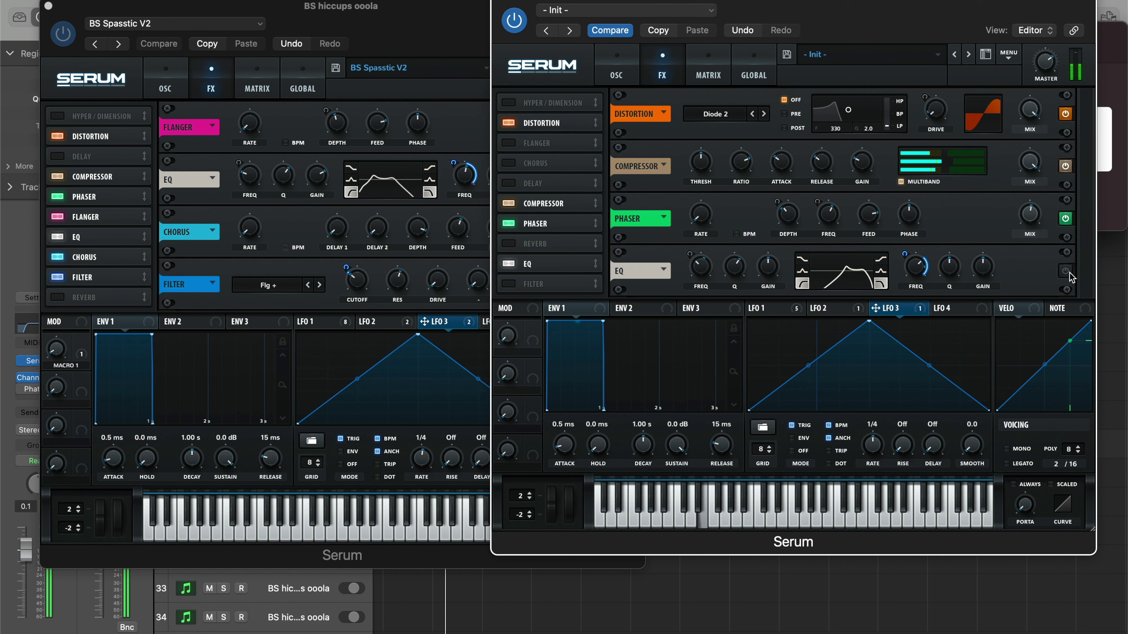
pyautogui.click(1066, 271)
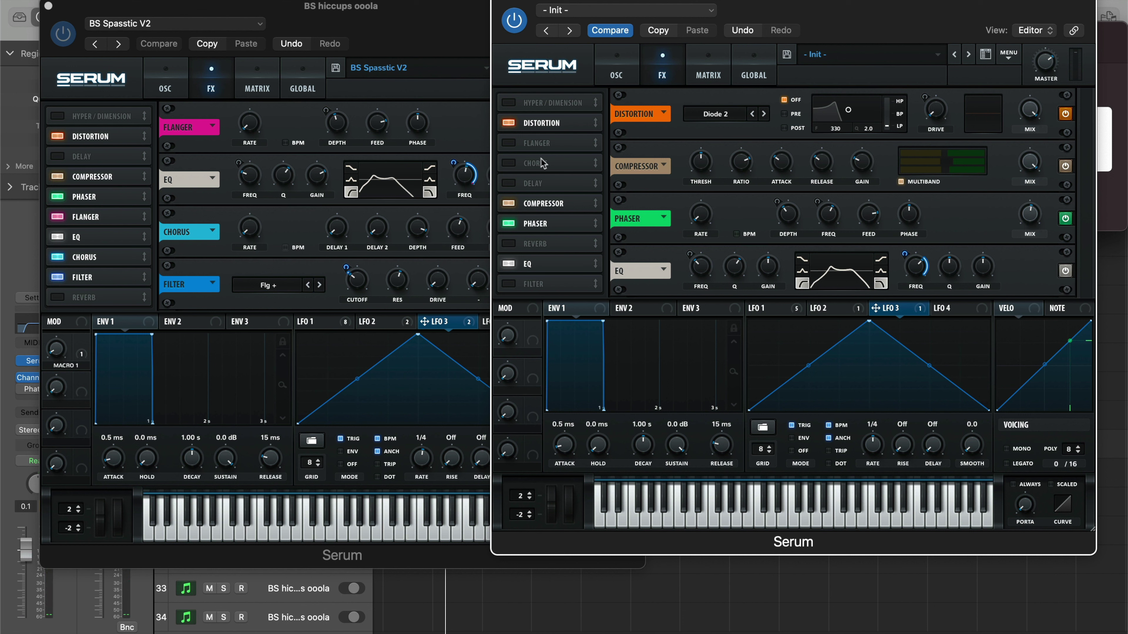
# Enable Chorus below the EQ, with a slow rate and a short Delay 1.
pyautogui.click(515, 167)
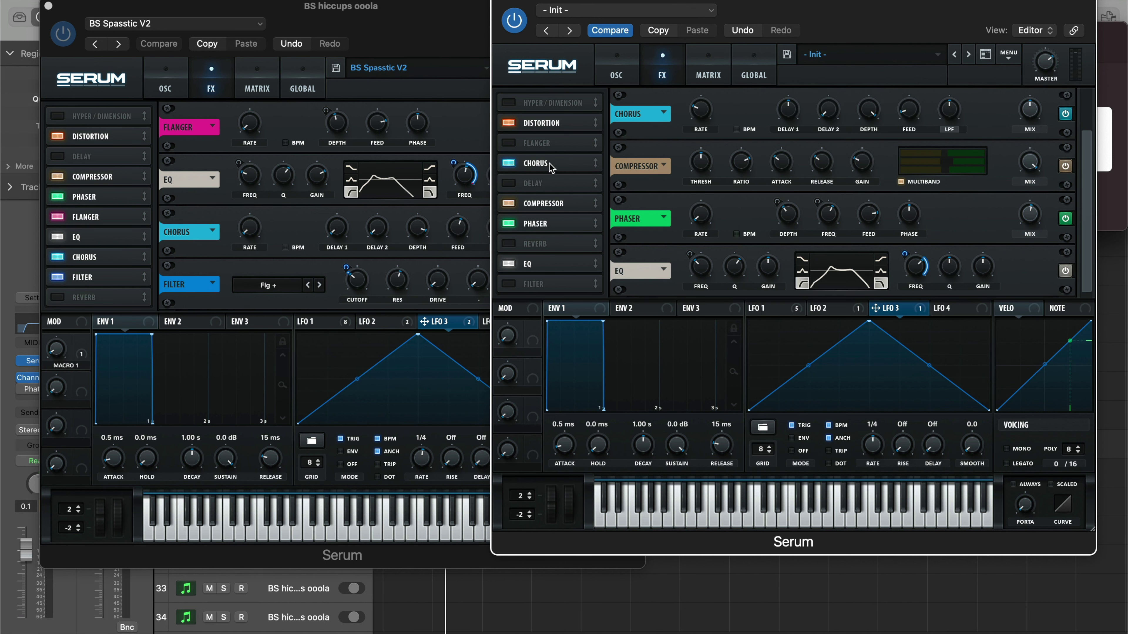
pyautogui.moveTo(550, 166); pyautogui.dragTo(551, 265)
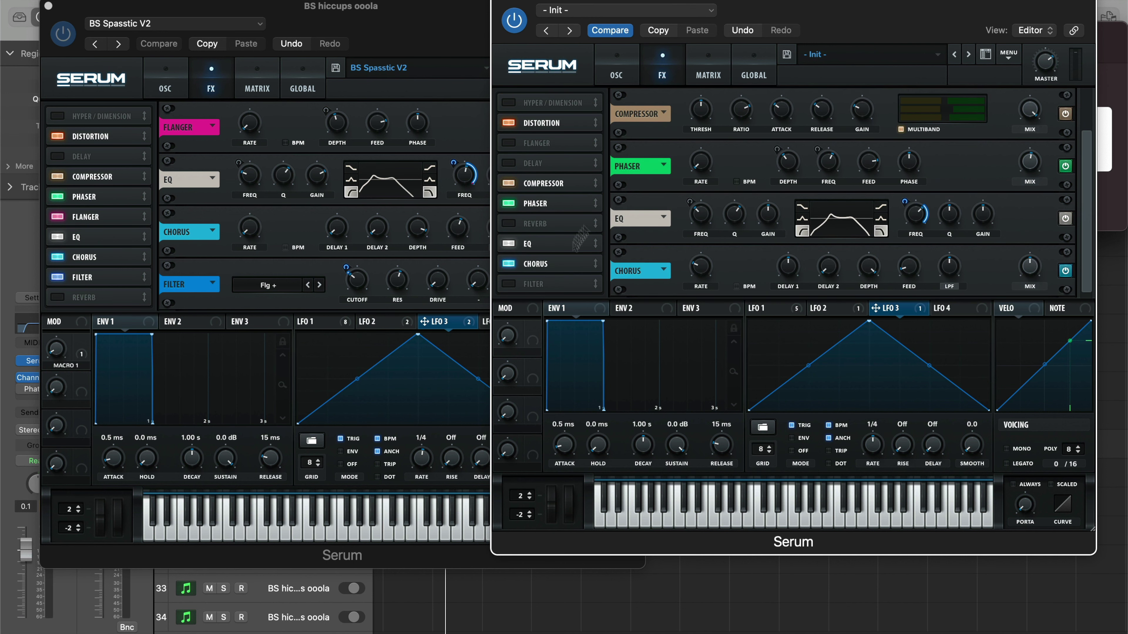
pyautogui.moveTo(714, 266); pyautogui.dragTo(720, 447)
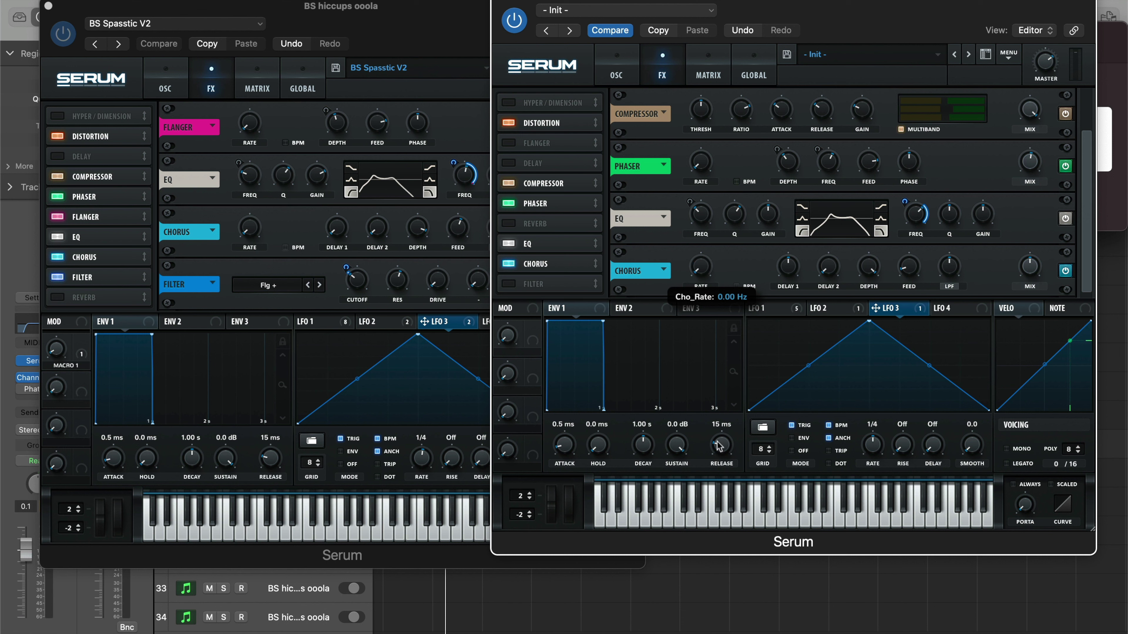
pyautogui.moveTo(788, 280); pyautogui.dragTo(788, 445)
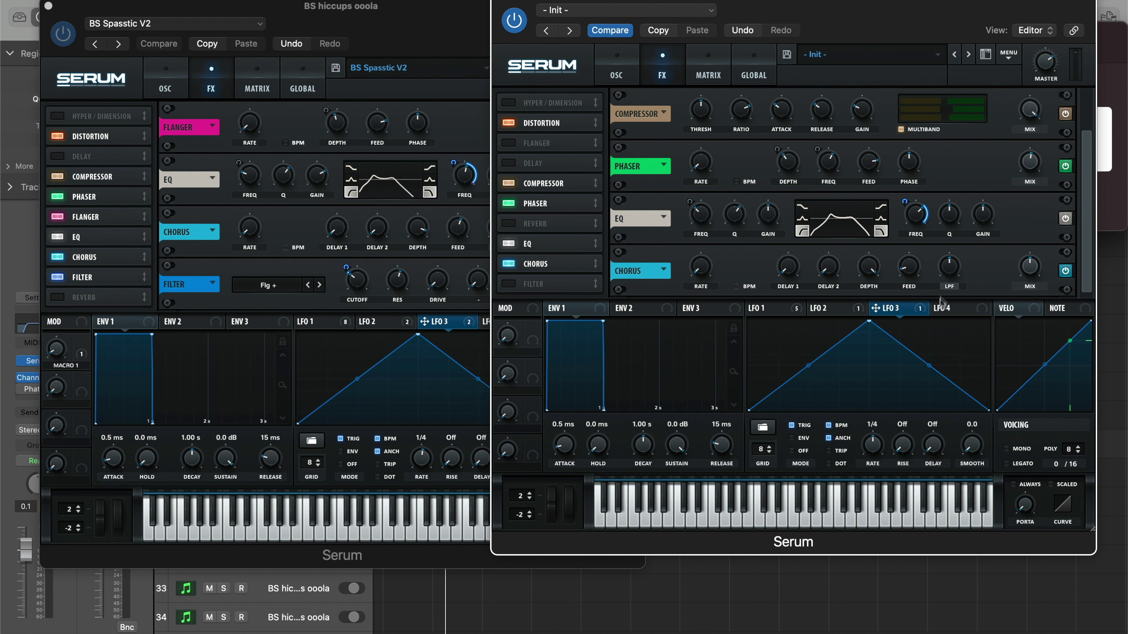
# Raise the chorus LPF, mix and feedback, and reduce depth to 21.0 ms.
pyautogui.moveTo(959, 265); pyautogui.dragTo(960, 236)
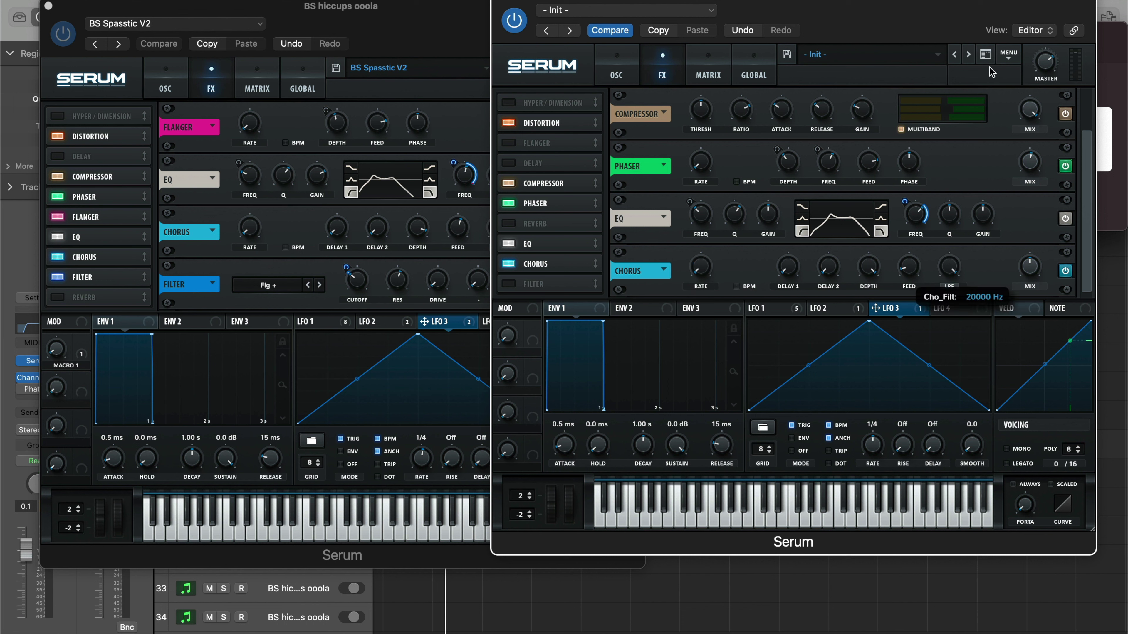
pyautogui.moveTo(1018, 265); pyautogui.dragTo(1038, 248)
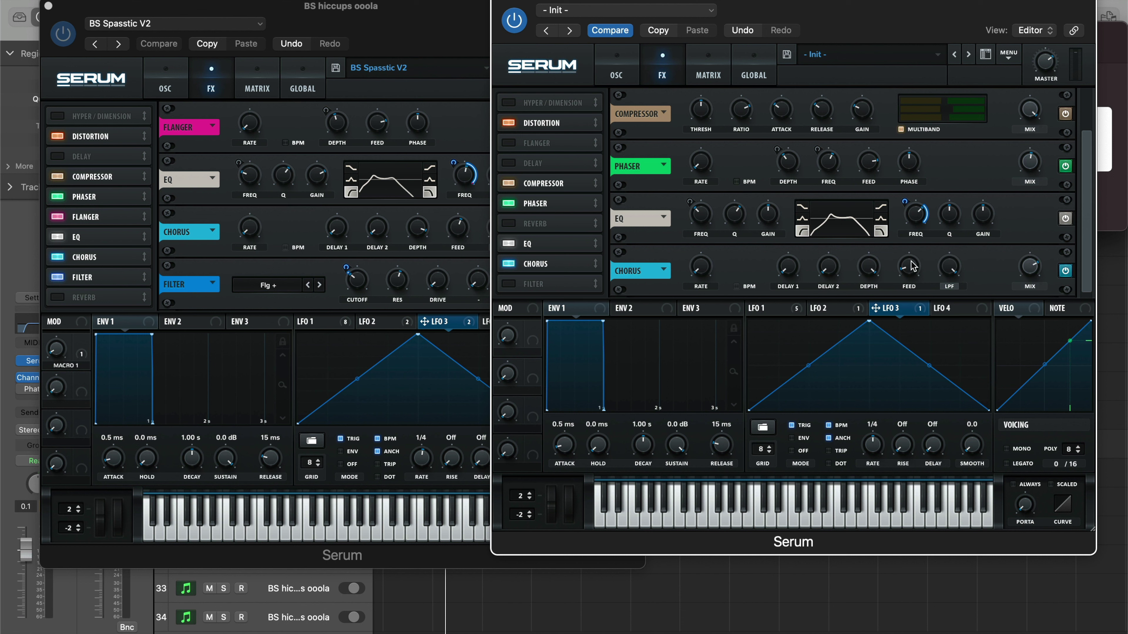
pyautogui.moveTo(913, 272); pyautogui.dragTo(929, 222)
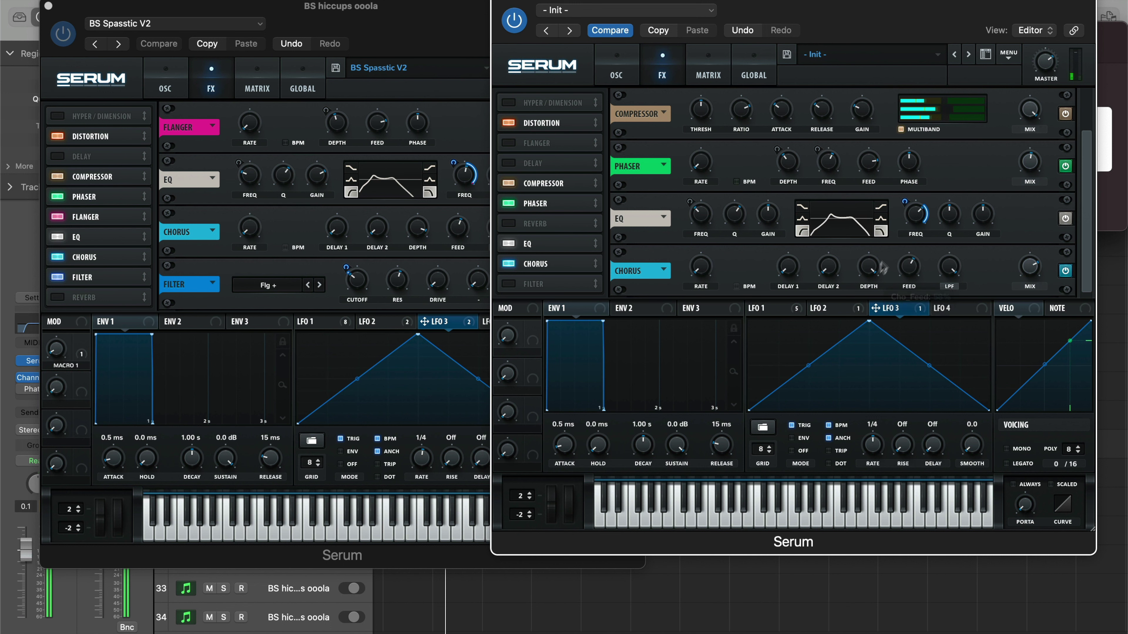
pyautogui.moveTo(865, 280); pyautogui.dragTo(874, 303)
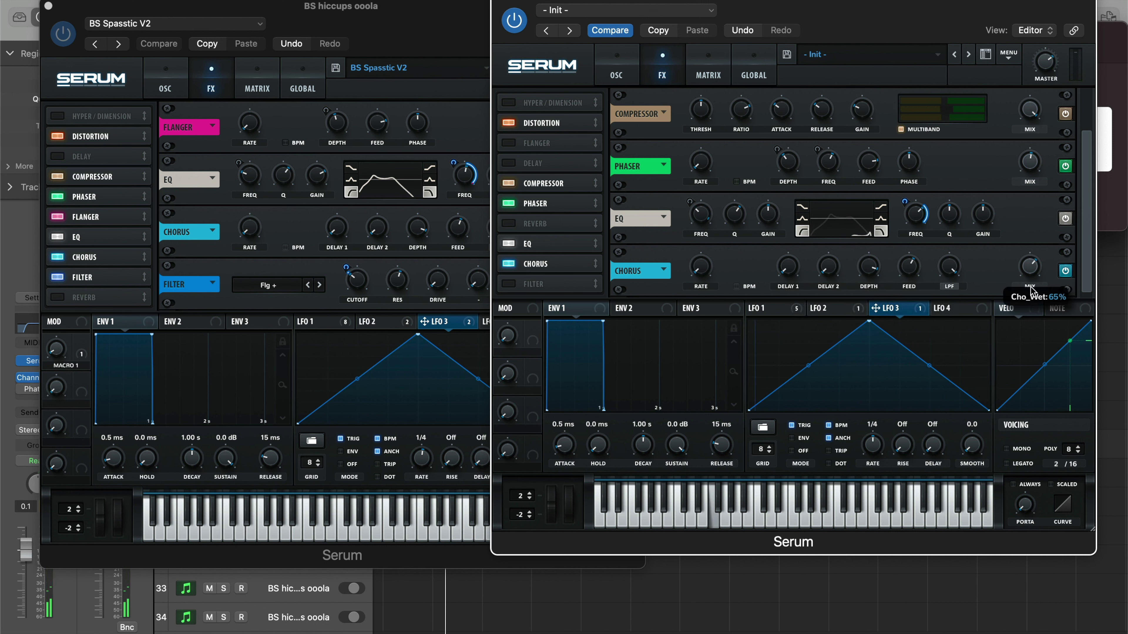
# Add a Flg + filter effect with resonance 45% and cutoff lowered to 42 Hz.
pyautogui.click(508, 284)
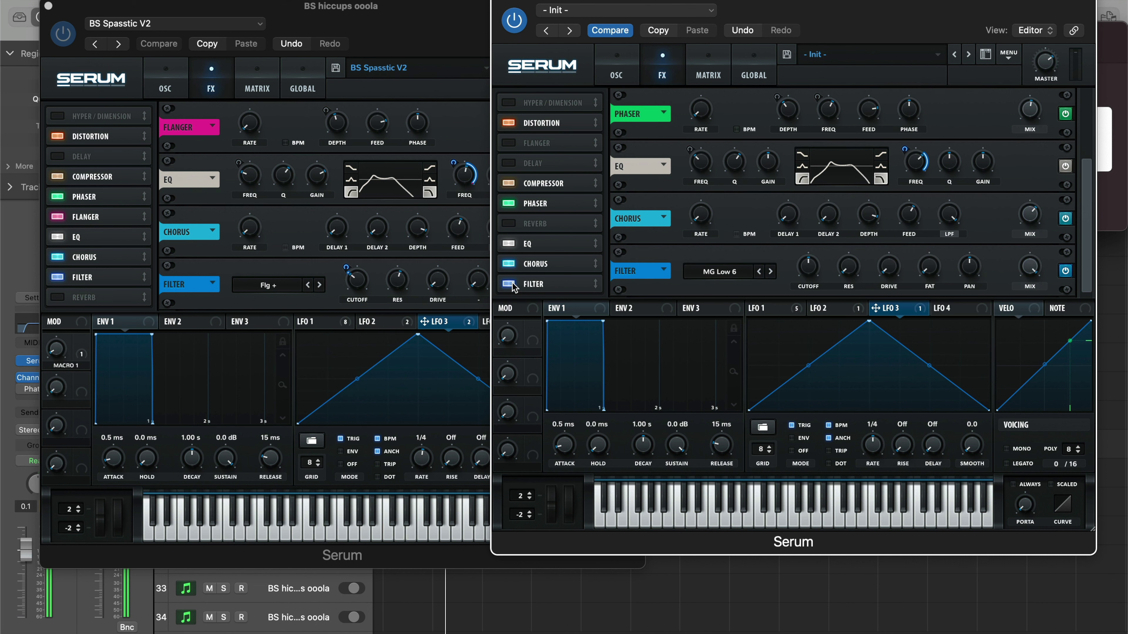
pyautogui.click(748, 274)
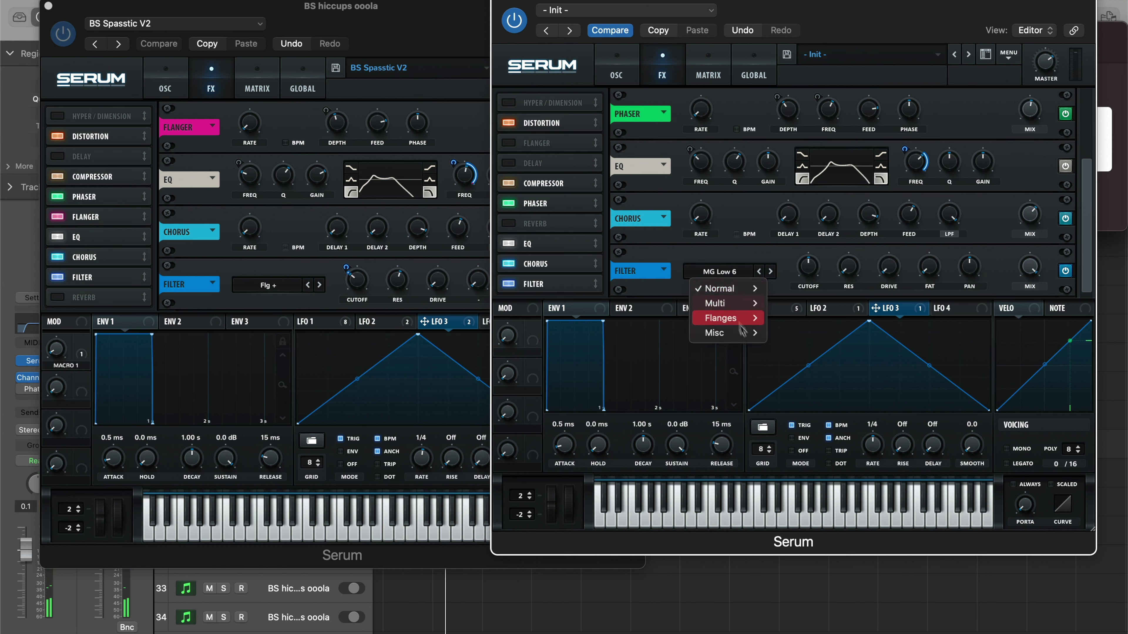
pyautogui.moveTo(738, 321)
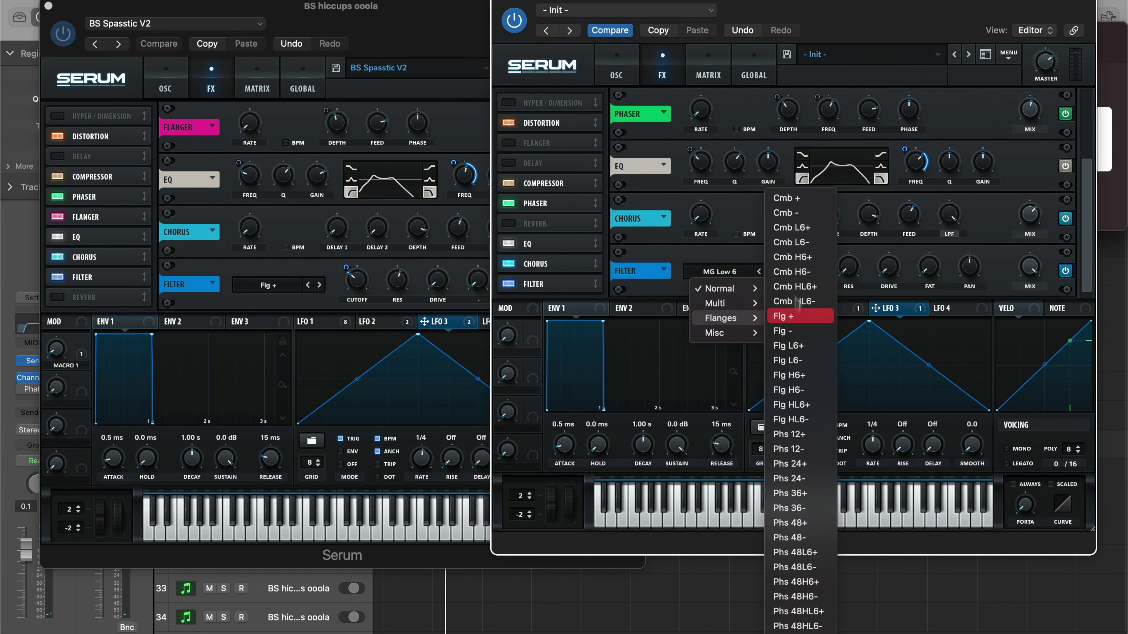
pyautogui.click(798, 317)
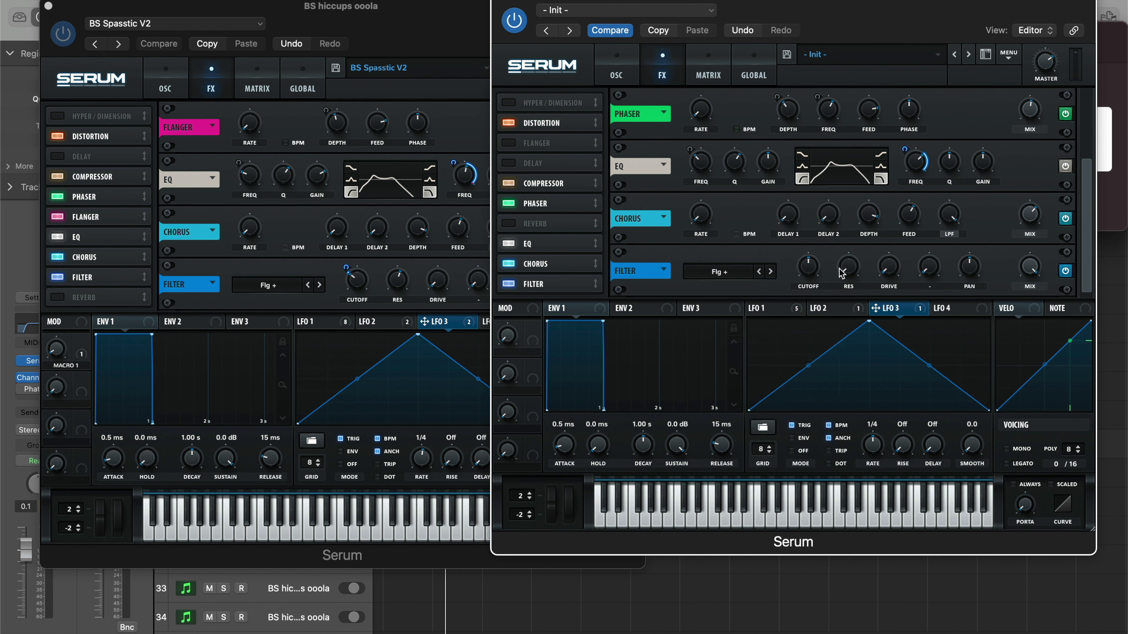
pyautogui.moveTo(848, 274); pyautogui.dragTo(852, 196)
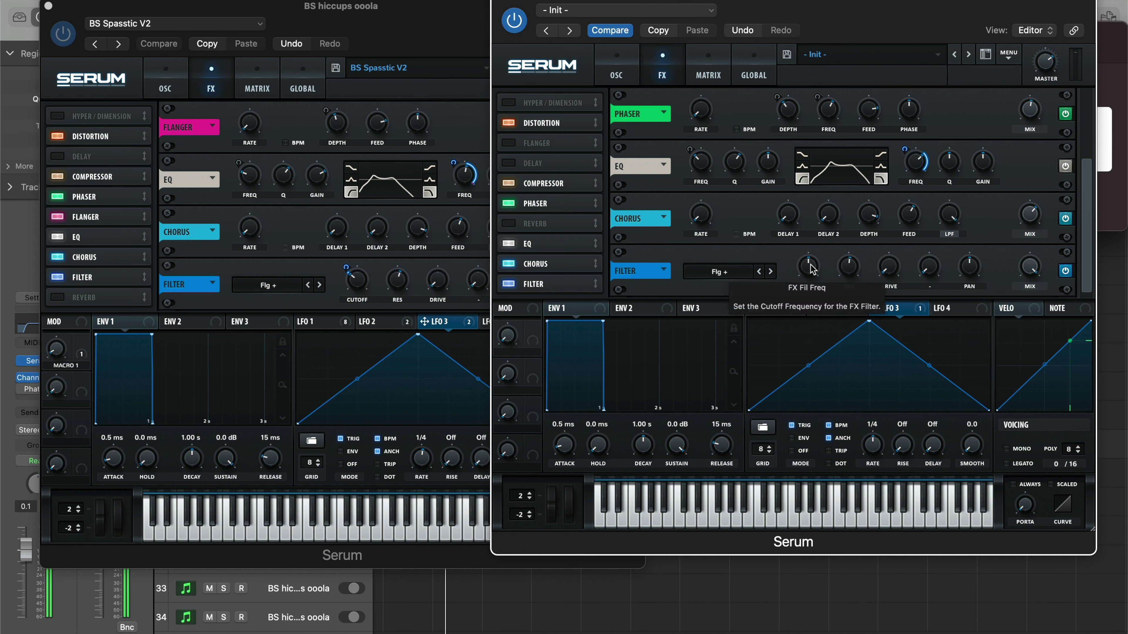
pyautogui.moveTo(811, 266); pyautogui.dragTo(807, 292)
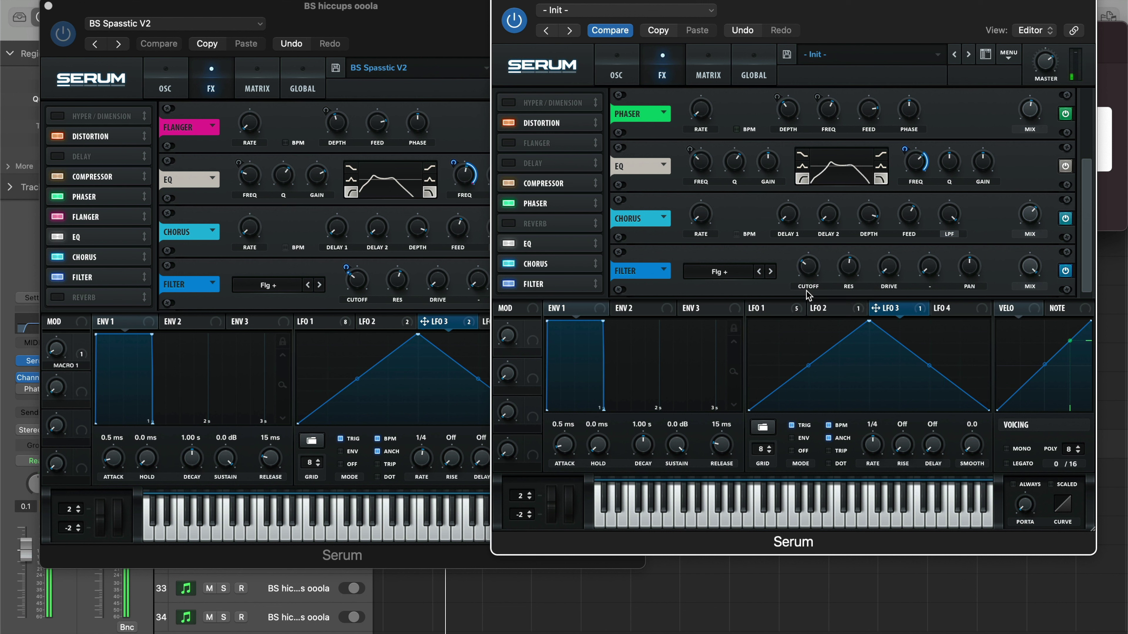
# Fine-tune the filter cutoff to about 85 Hz and modulate it gently with LFO 3.
pyautogui.click(816, 274)
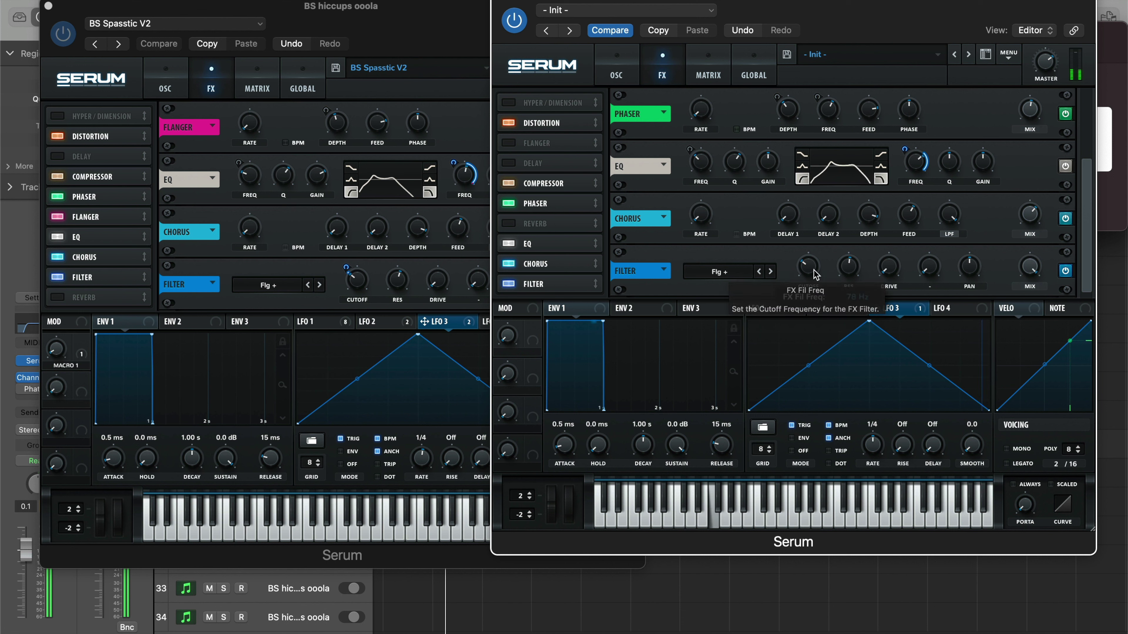
pyautogui.moveTo(815, 274); pyautogui.dragTo(813, 280)
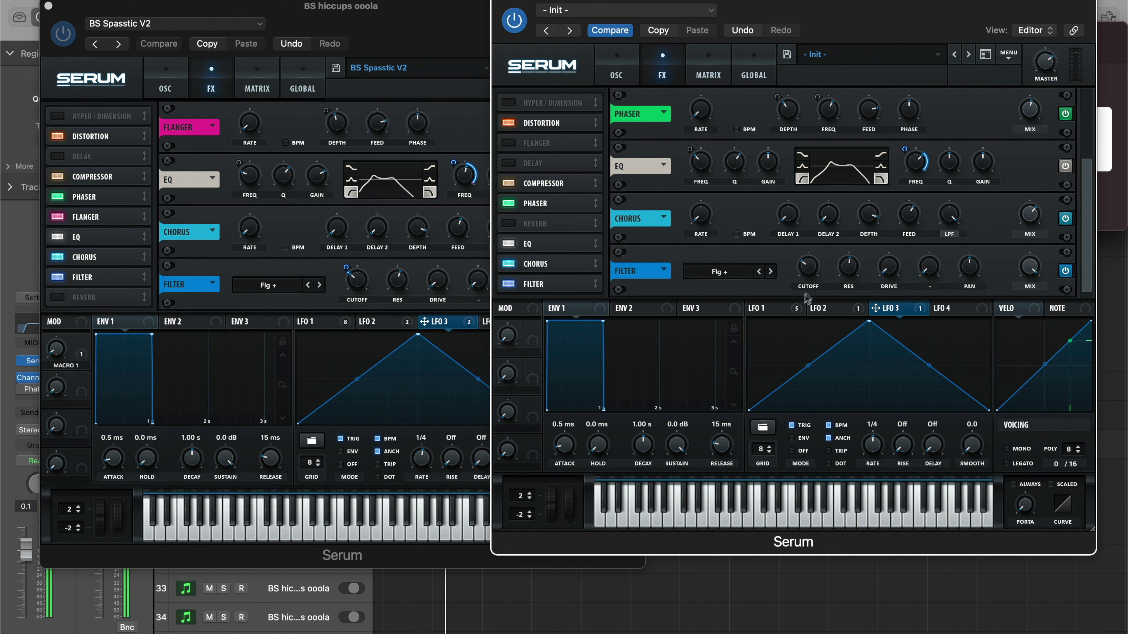
pyautogui.click(783, 312)
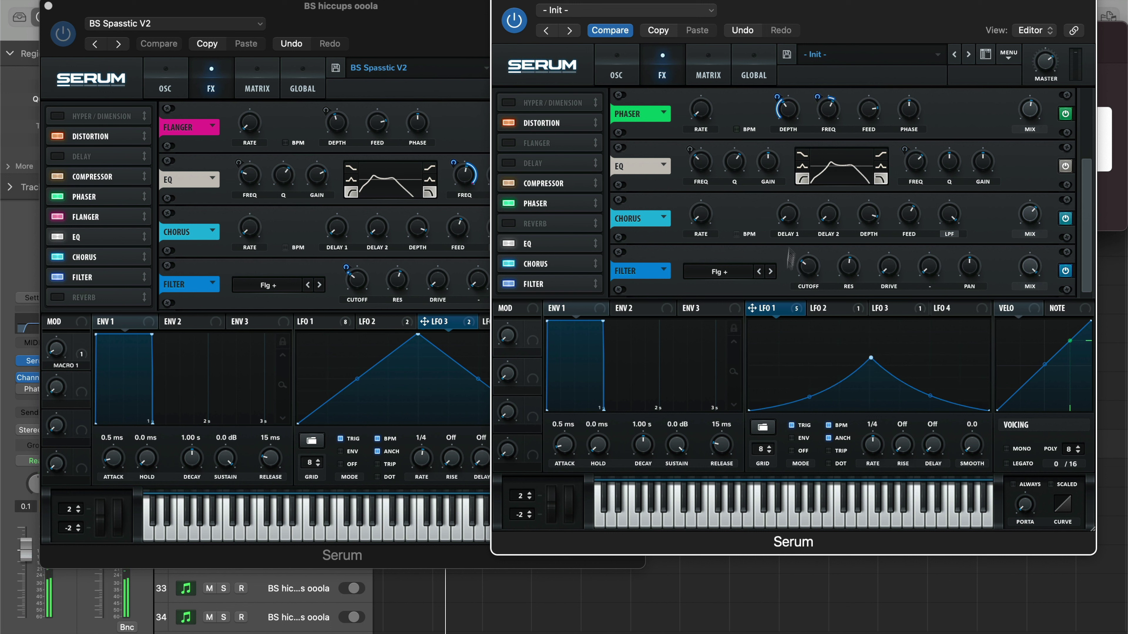
pyautogui.click(905, 311)
pyautogui.moveTo(905, 311); pyautogui.dragTo(792, 300)
pyautogui.click(802, 250)
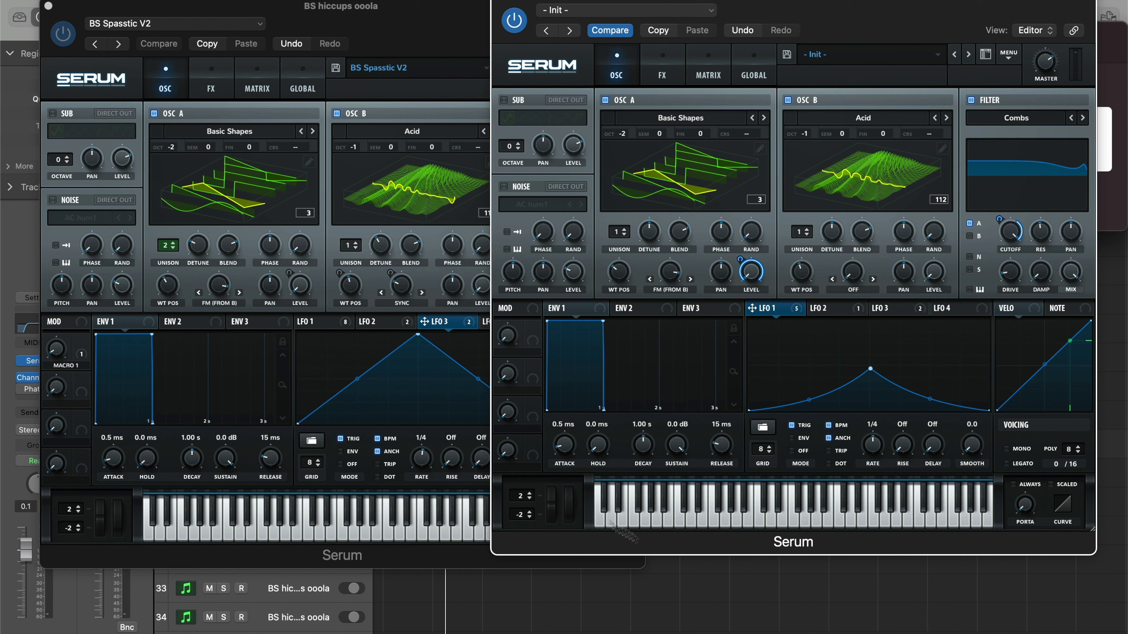
# Raise the left BS Spastic V2 Serum window above the Init patch window.
pyautogui.click(411, 34)
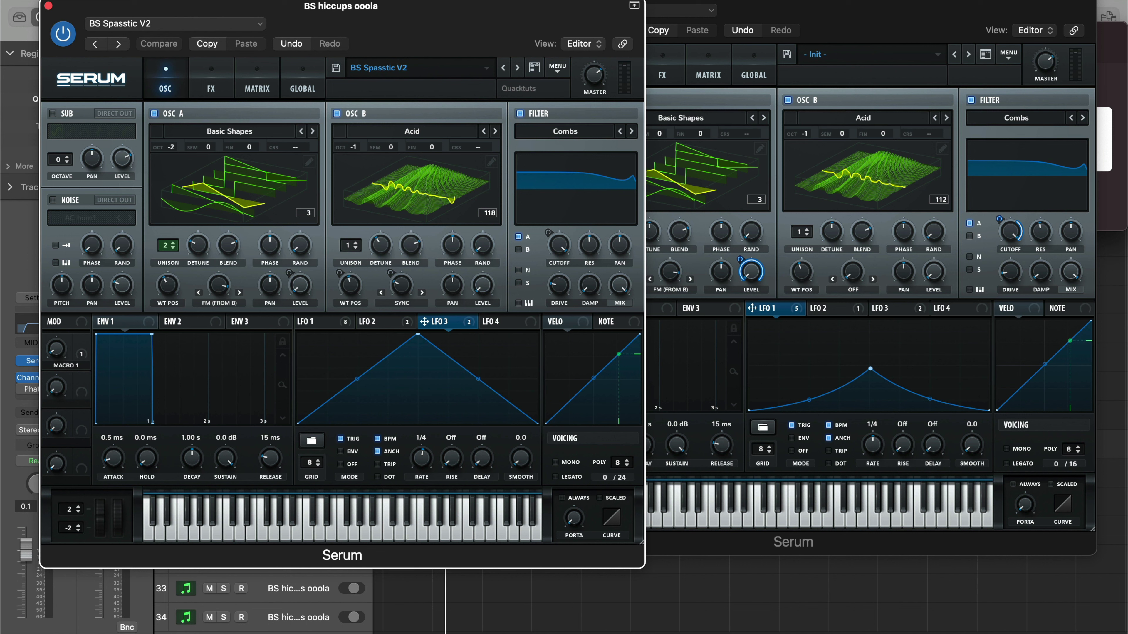
pyautogui.click(846, 1)
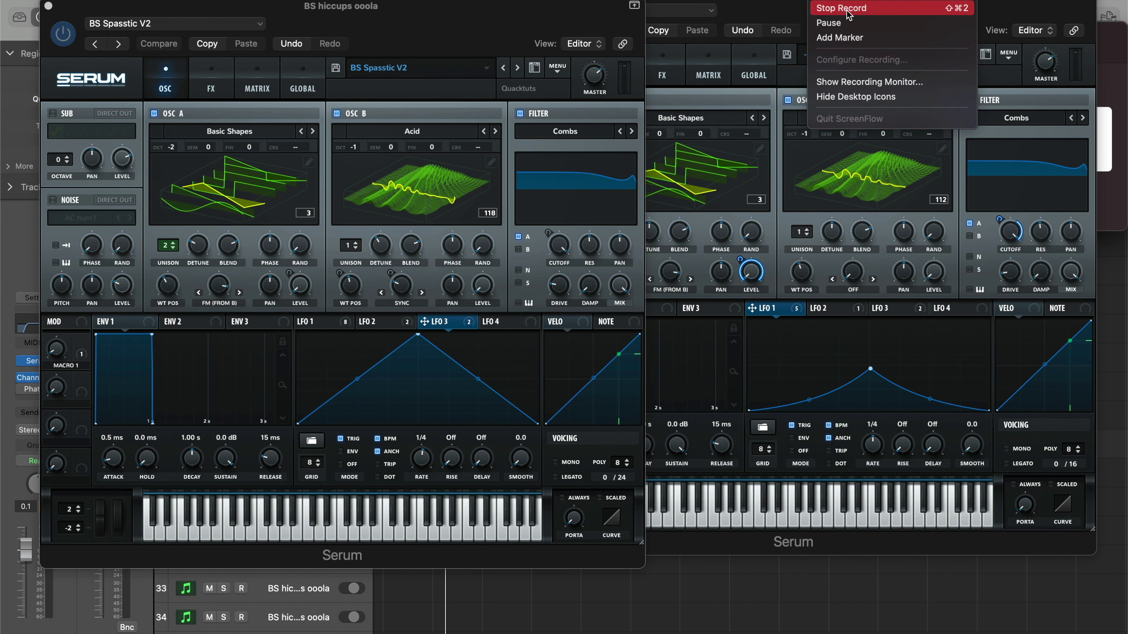